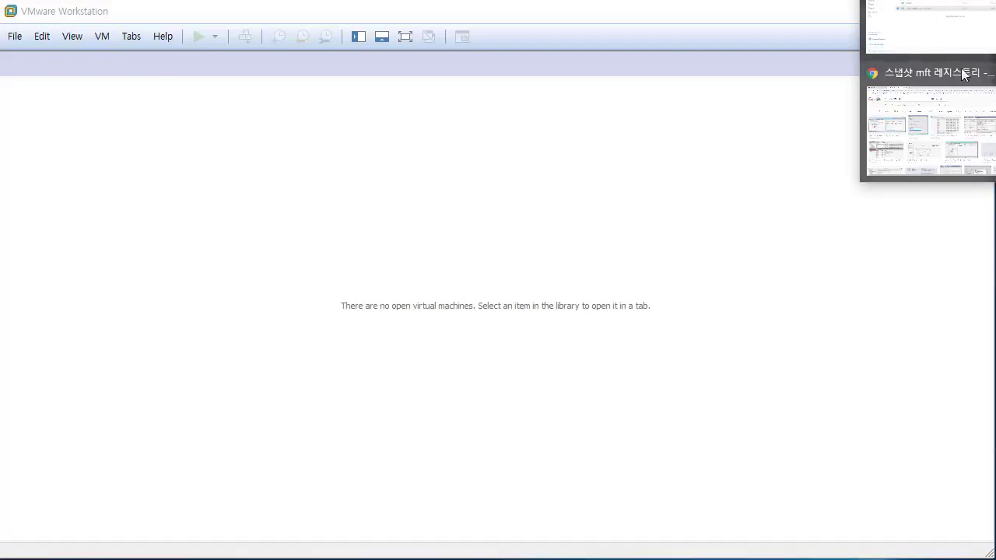
Switch to Chrome, search Google for "vmrware kali download", and dismiss the downloads bar
{"action": "left_click", "coordinate": [962, 73]}
{"action": "left_click", "coordinate": [280, 102]}
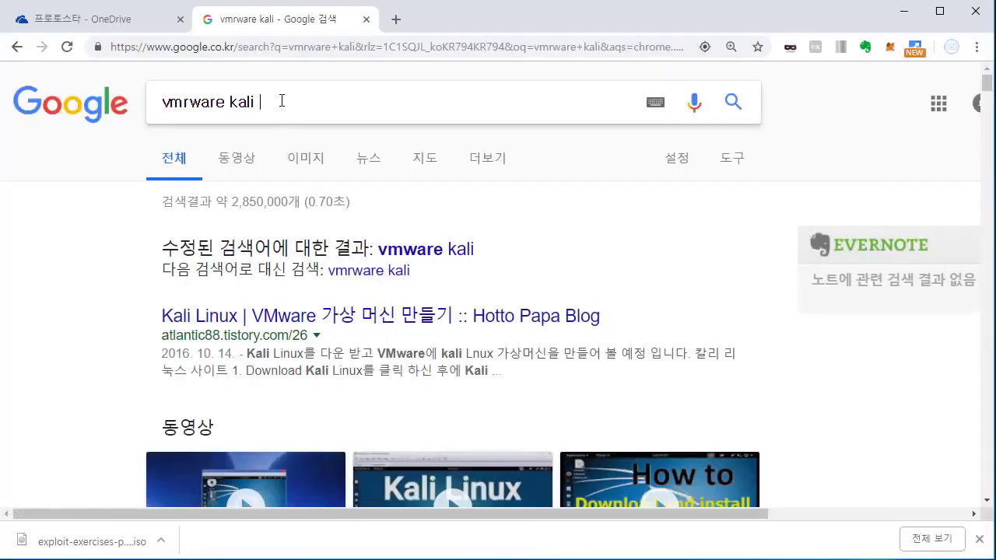
{"action": "type", "text": "download"}
{"action": "key", "text": "Return"}
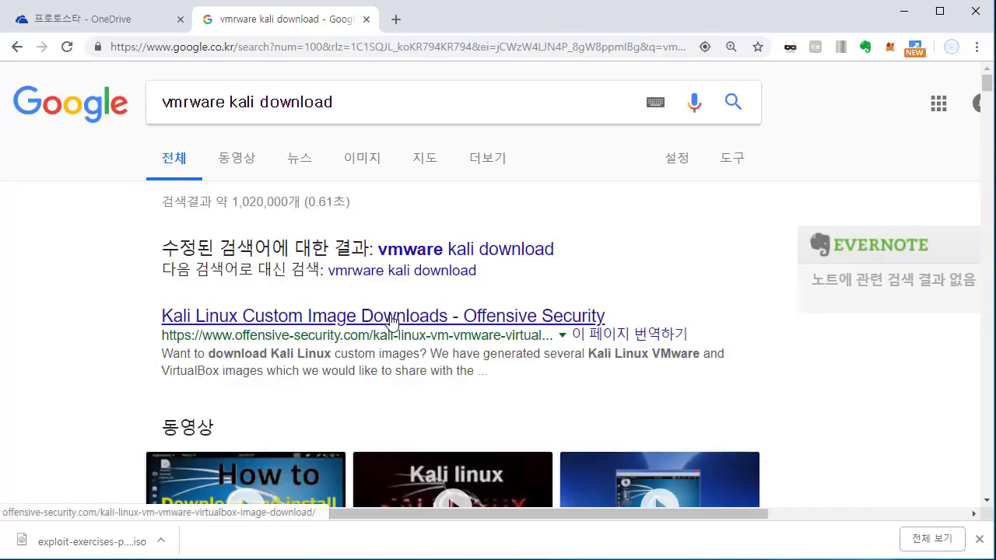
{"action": "left_click", "coordinate": [978, 538]}
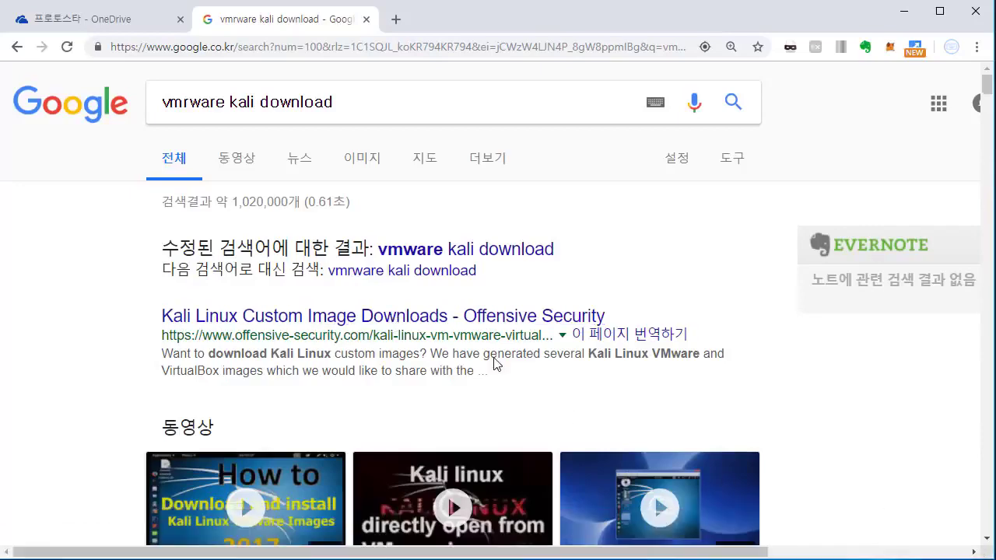
Open Offensive Security's Kali Linux Custom Image Downloads page and examine the table of VMware images
{"action": "left_click", "coordinate": [474, 314]}
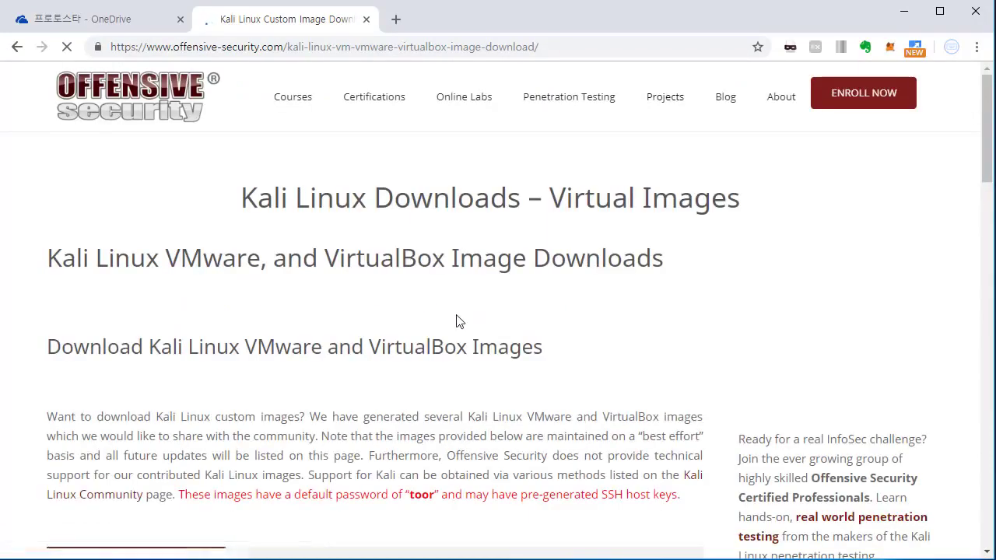
{"action": "scroll", "coordinate": [356, 331], "scroll_direction": "down", "scroll_amount": 3}
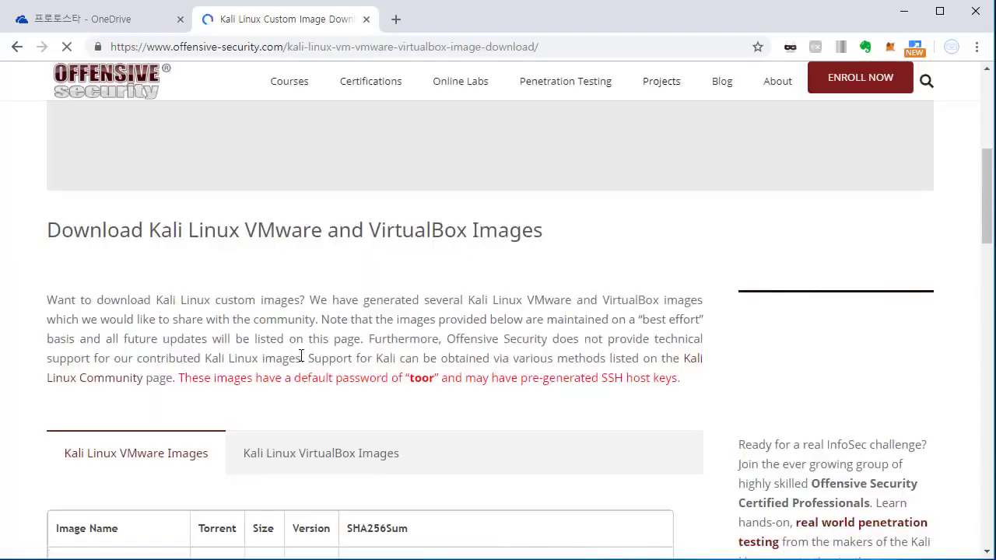
{"action": "scroll", "coordinate": [301, 355], "scroll_direction": "down", "scroll_amount": 3}
{"action": "scroll", "coordinate": [326, 293], "scroll_direction": "down", "scroll_amount": 4}
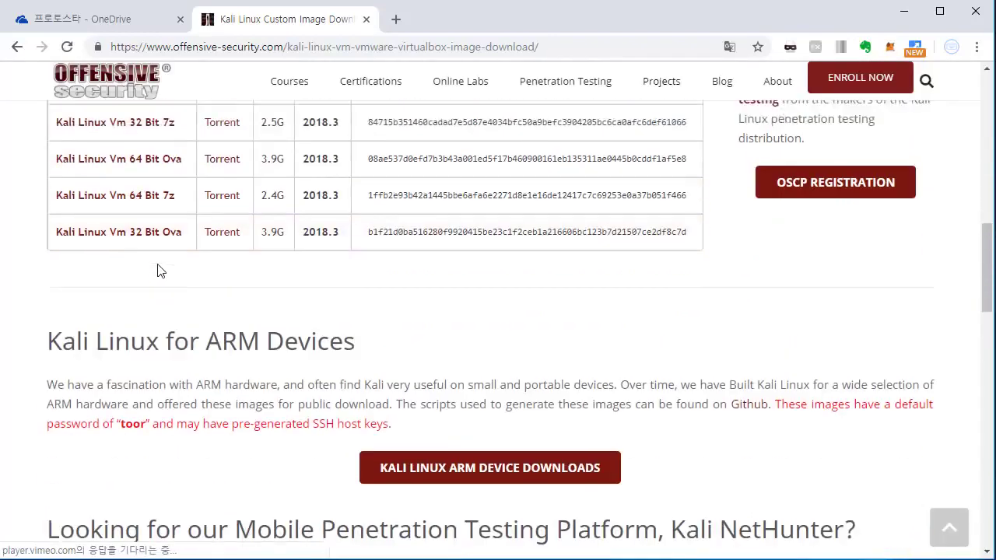
{"action": "scroll", "coordinate": [160, 271], "scroll_direction": "up", "scroll_amount": 2}
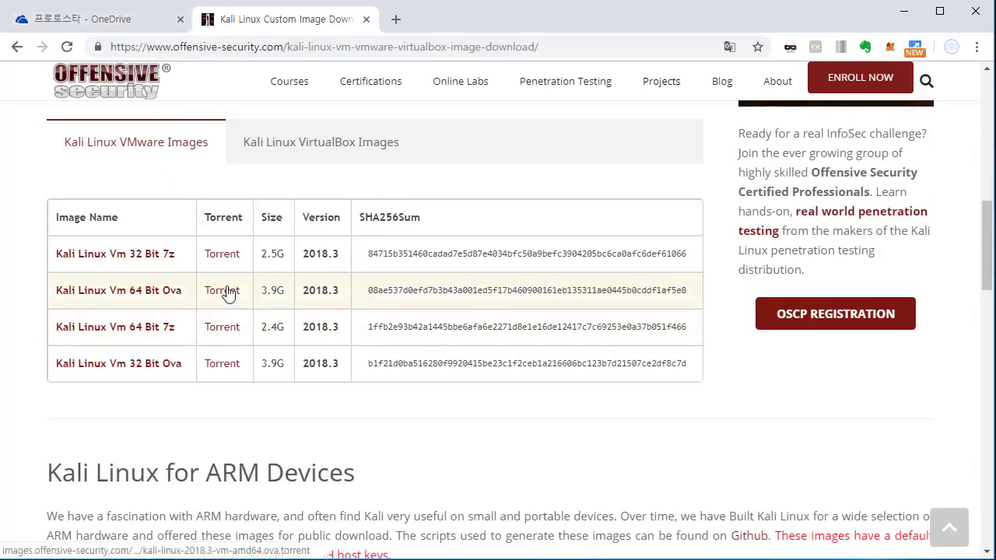
Switch to the 프로토스타 folder in OneDrive
{"action": "left_click", "coordinate": [109, 18]}
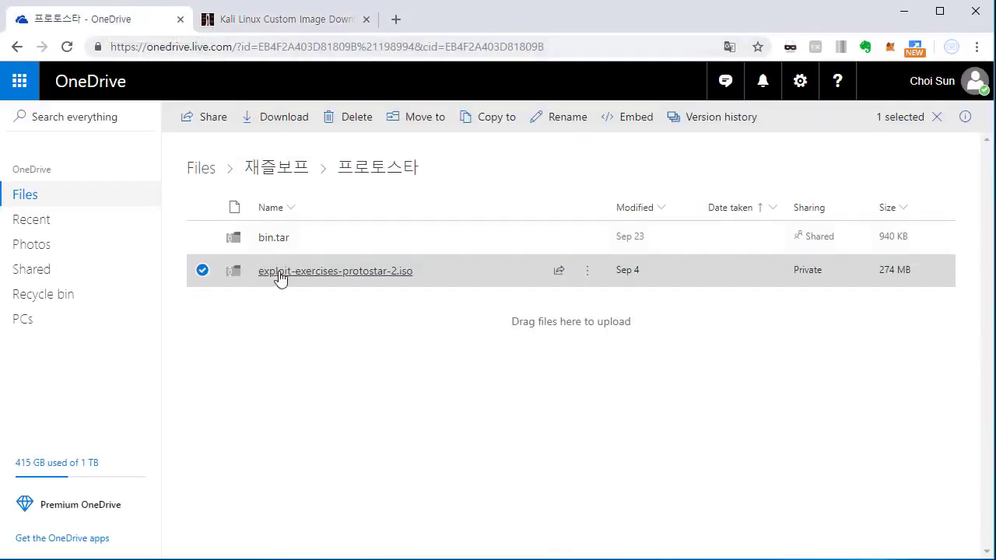
{"action": "right_click", "coordinate": [302, 278]}
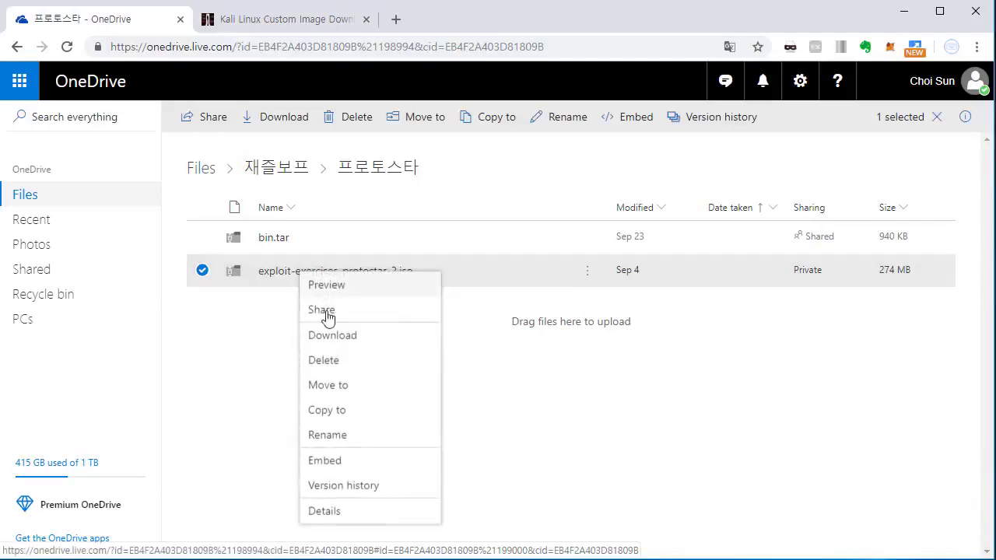
{"action": "left_click", "coordinate": [357, 315]}
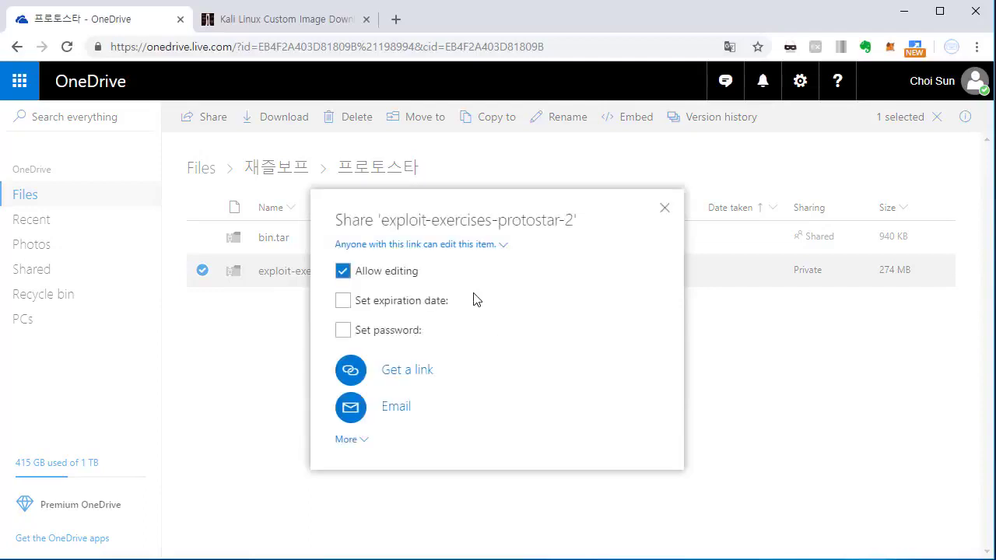
{"action": "left_click", "coordinate": [362, 274]}
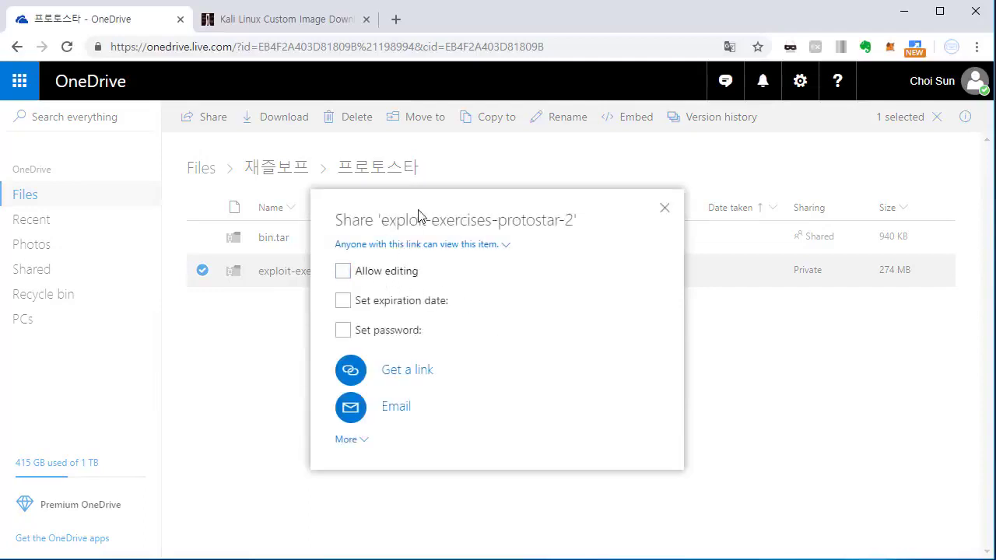
{"action": "left_click", "coordinate": [496, 181]}
{"action": "right_click", "coordinate": [377, 280]}
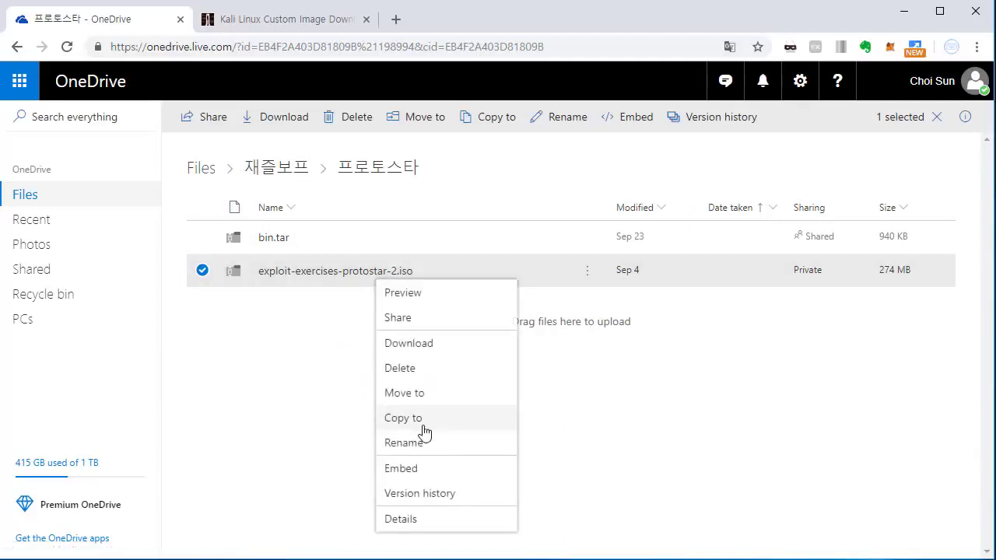
{"action": "left_click", "coordinate": [426, 353]}
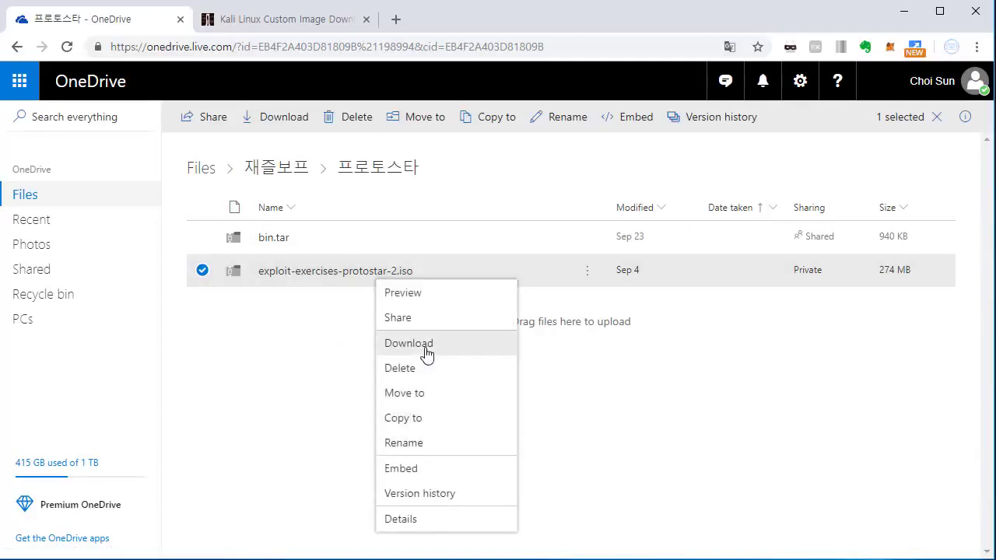
{"action": "right_click", "coordinate": [383, 273]}
{"action": "left_click", "coordinate": [692, 442]}
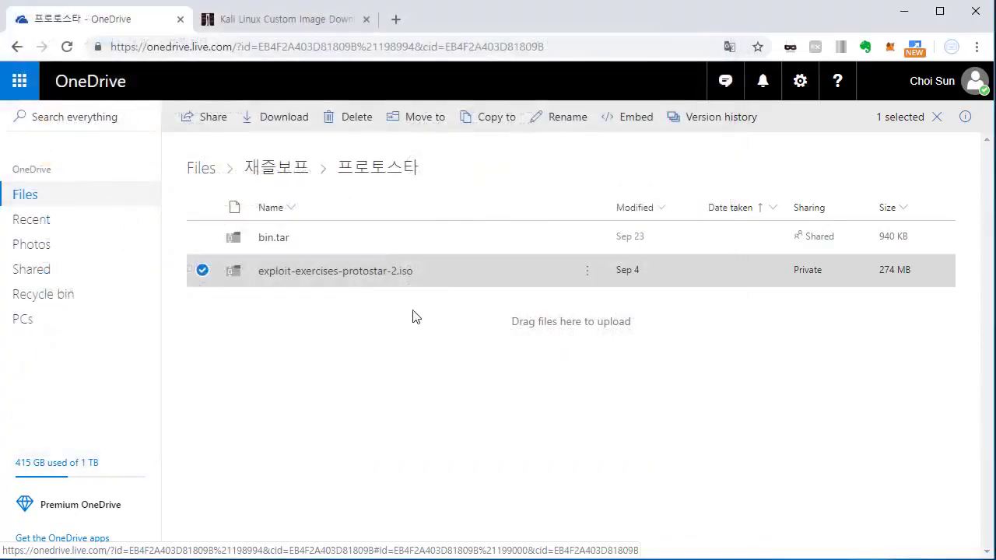
Share exploit-exercises-protostar-2.iso with editing disallowed, generate a view-only link, and copy it
{"action": "right_click", "coordinate": [340, 273]}
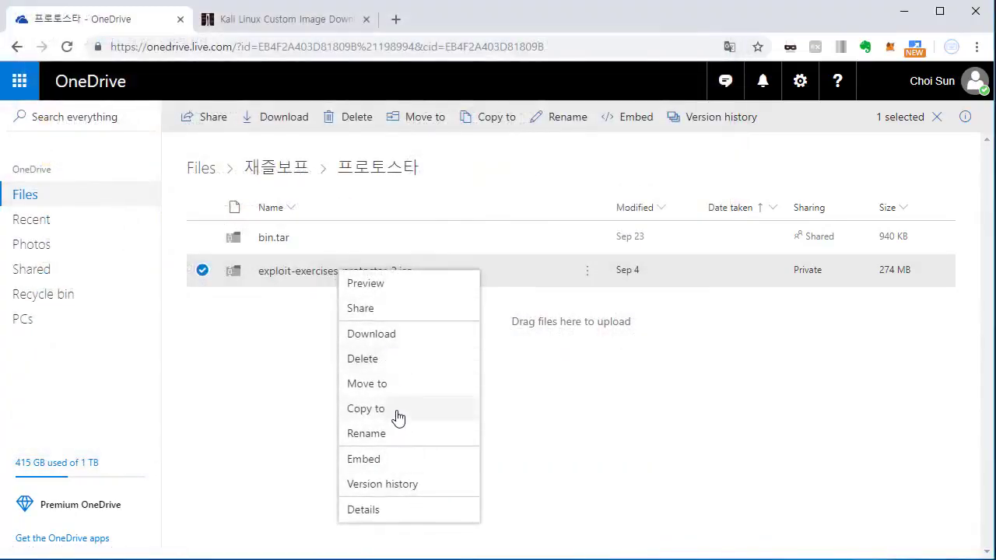
{"action": "left_click", "coordinate": [393, 309]}
{"action": "left_click", "coordinate": [362, 272]}
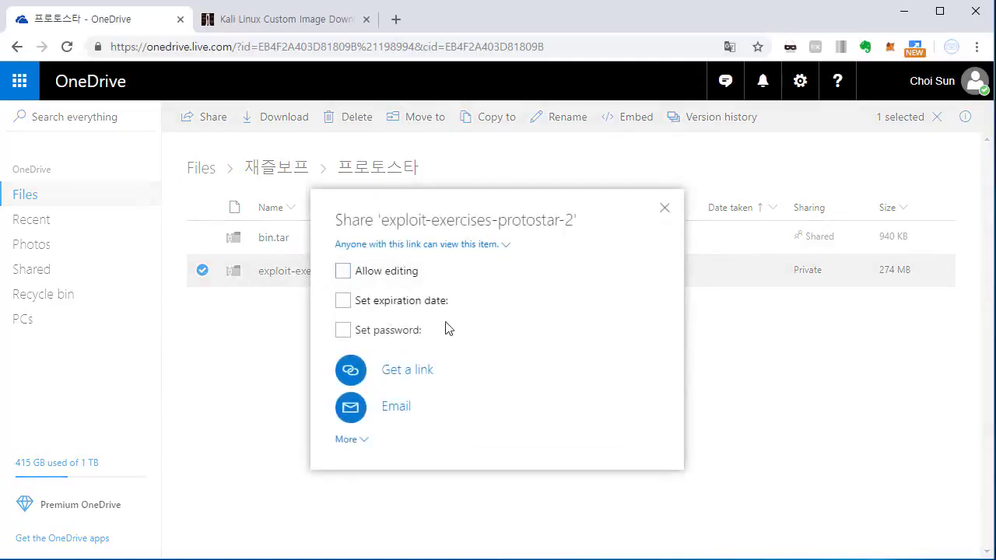
{"action": "left_click", "coordinate": [388, 378]}
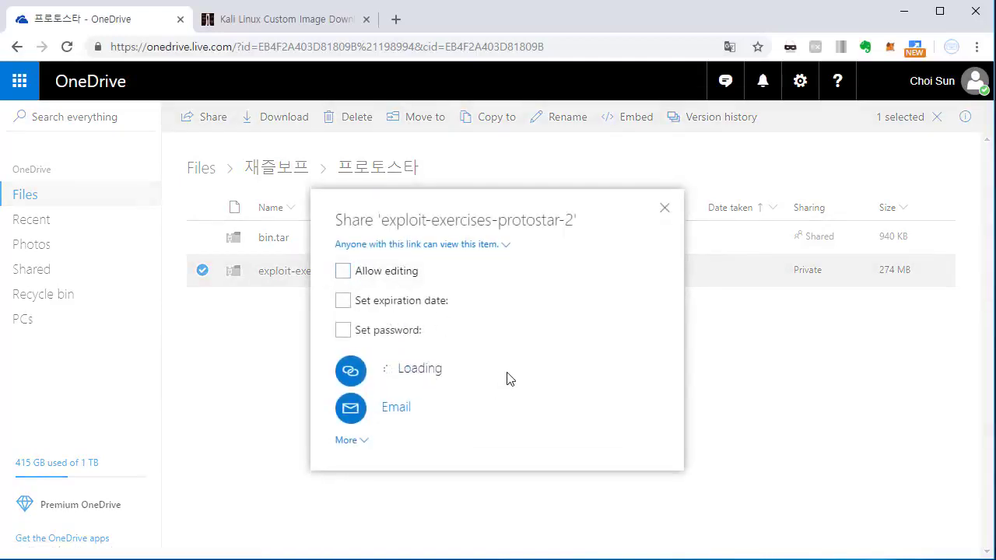
{"action": "left_click", "coordinate": [646, 375]}
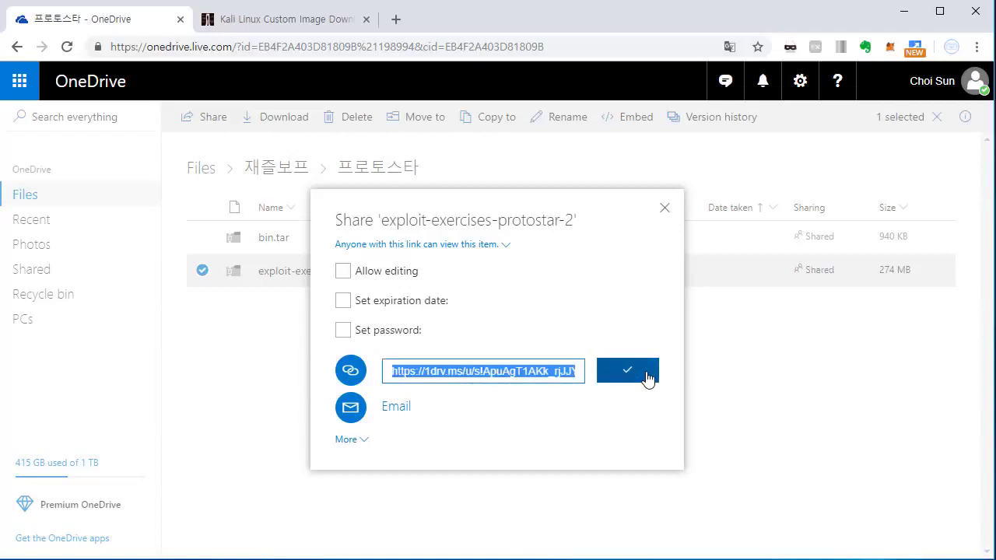
Launch Notepad
{"action": "key", "text": "super+r"}
{"action": "type", "text": "notepad"}
{"action": "key", "text": "Return"}
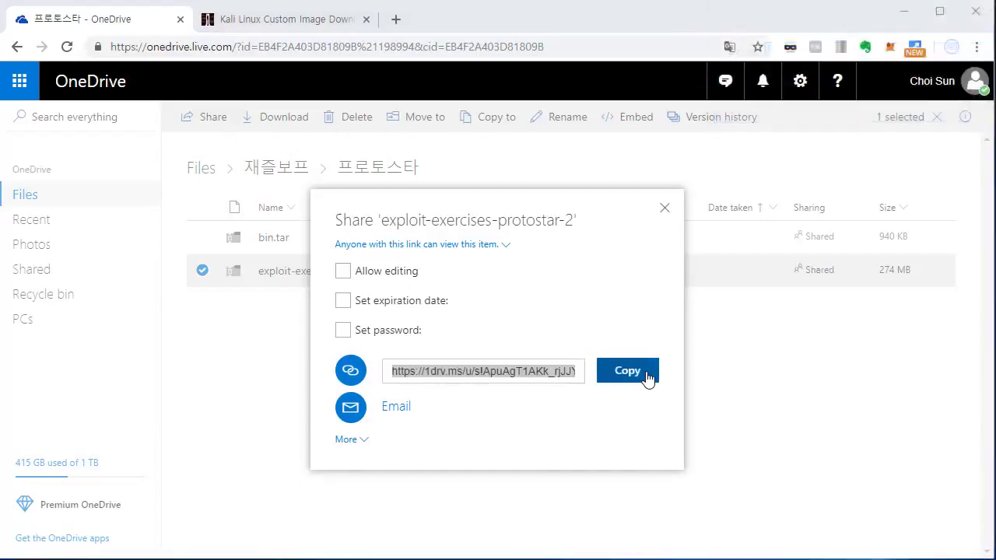
Close the OneDrive share dialog and return to VMware Workstation by minimizing the browser from the Kali Linux downloads page
{"action": "left_click", "coordinate": [664, 207]}
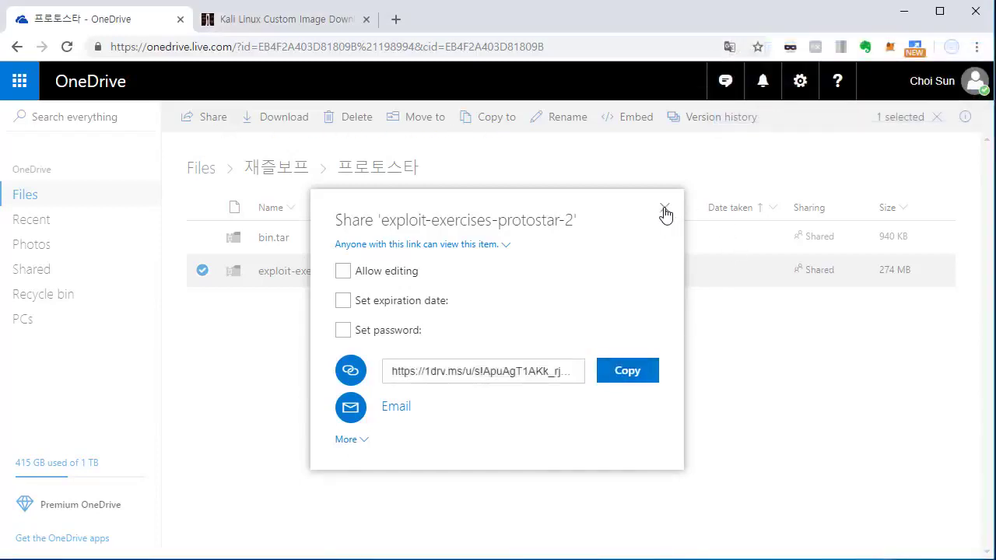
{"action": "left_click", "coordinate": [296, 20]}
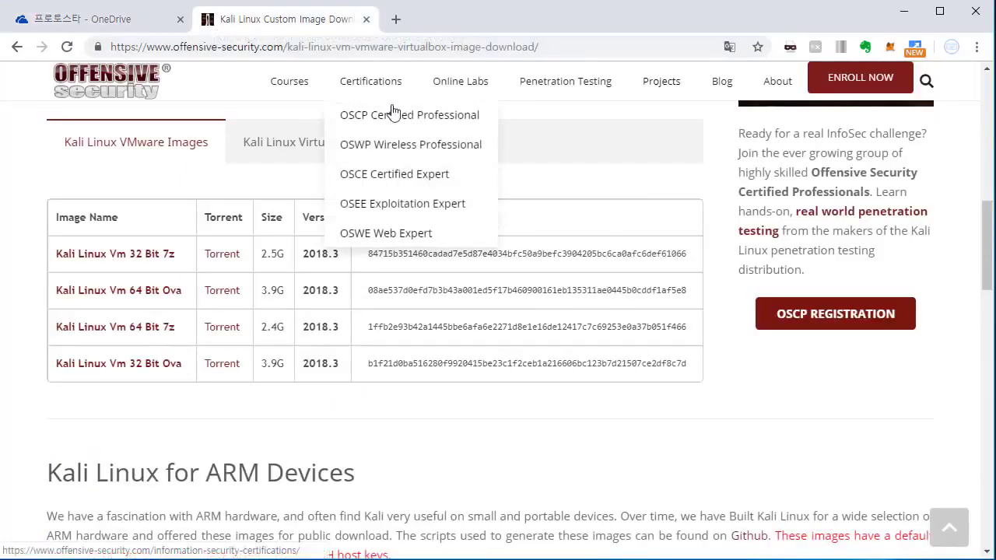
{"action": "left_click", "coordinate": [904, 11]}
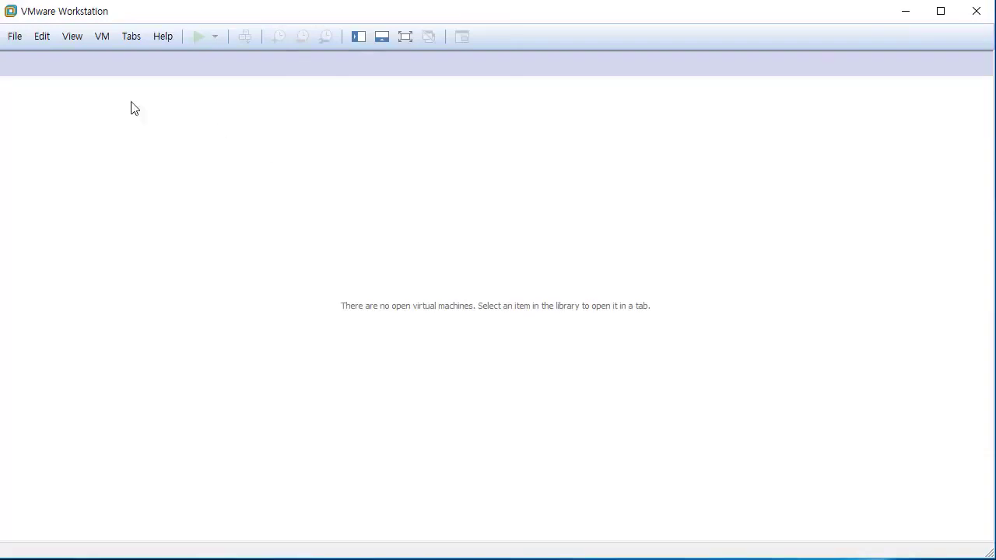
{"action": "left_click", "coordinate": [13, 38]}
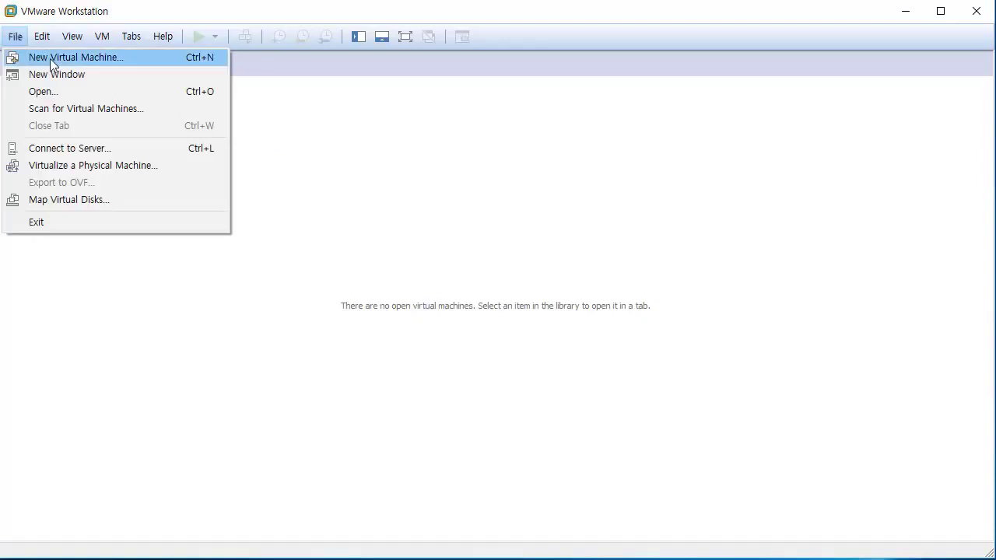
{"action": "left_click", "coordinate": [95, 97]}
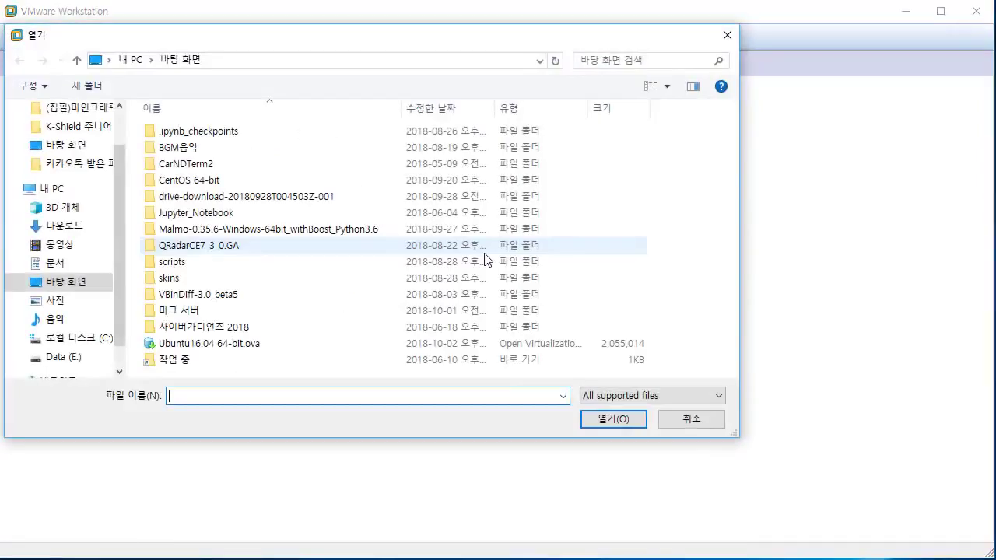
{"action": "left_click", "coordinate": [322, 349]}
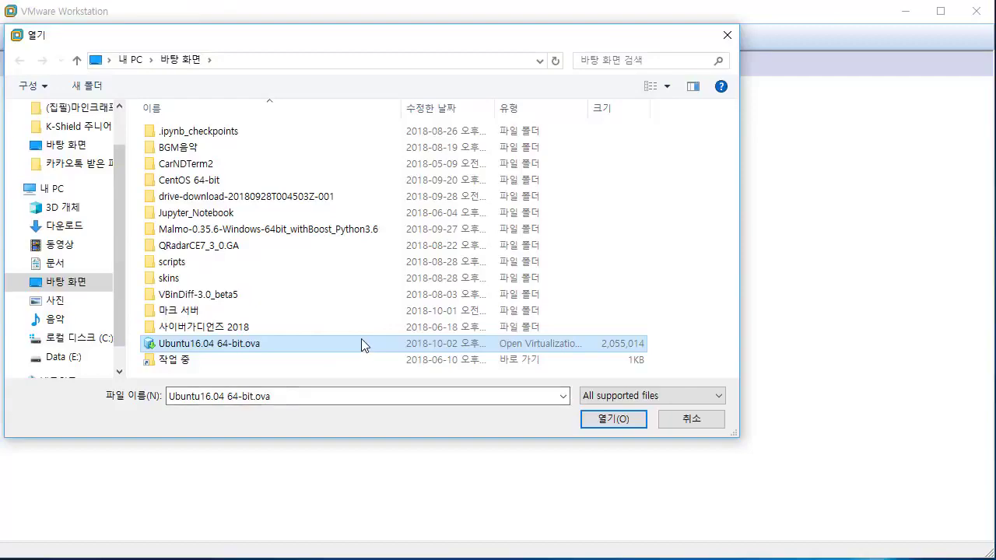
{"action": "left_click", "coordinate": [690, 424]}
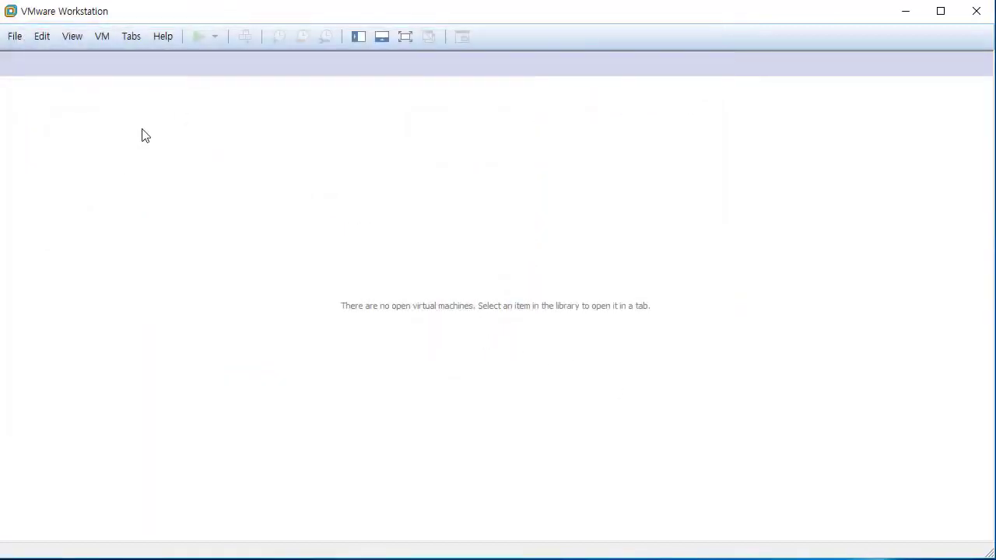
Start creating a new virtual machine with the Typical (recommended) configuration
{"action": "left_click", "coordinate": [14, 37]}
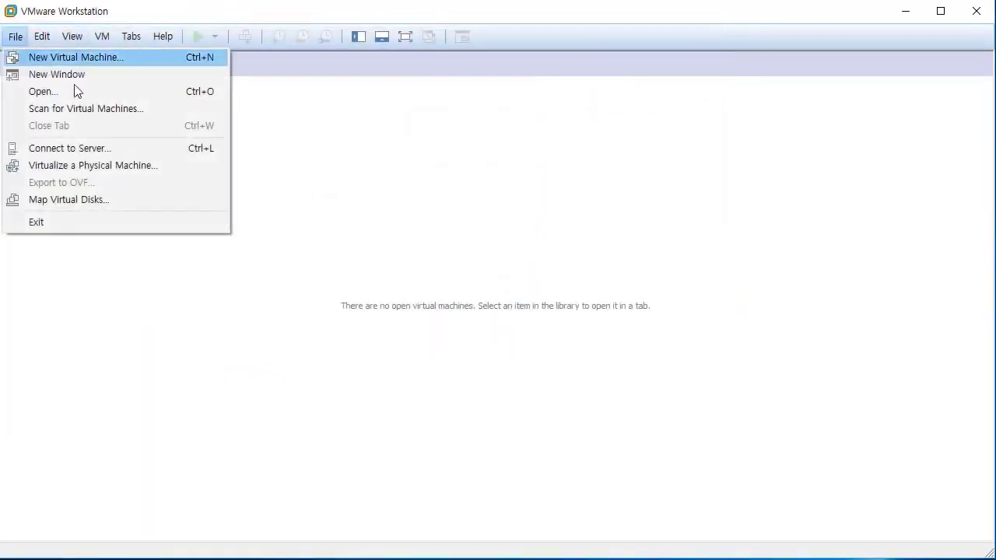
{"action": "left_click", "coordinate": [169, 62]}
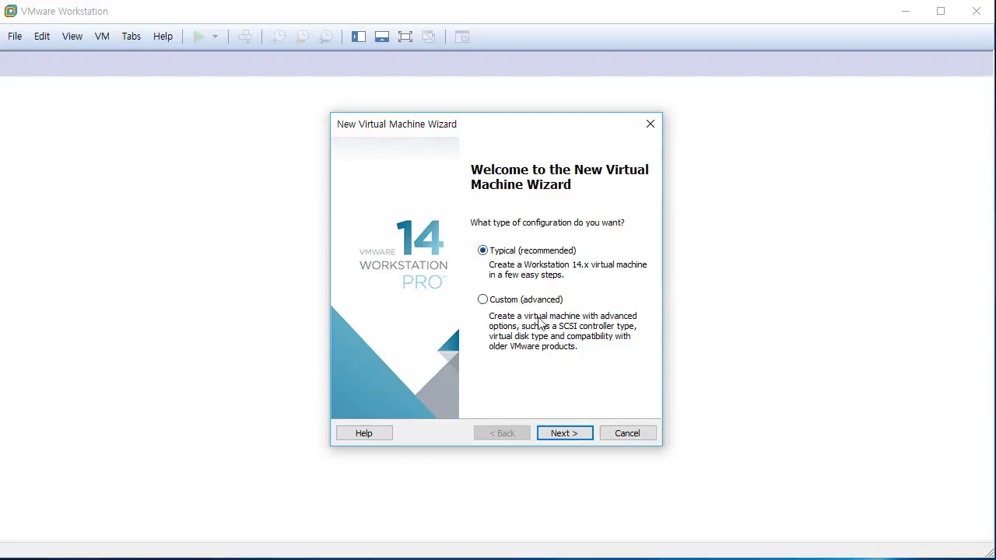
{"action": "left_click", "coordinate": [568, 433]}
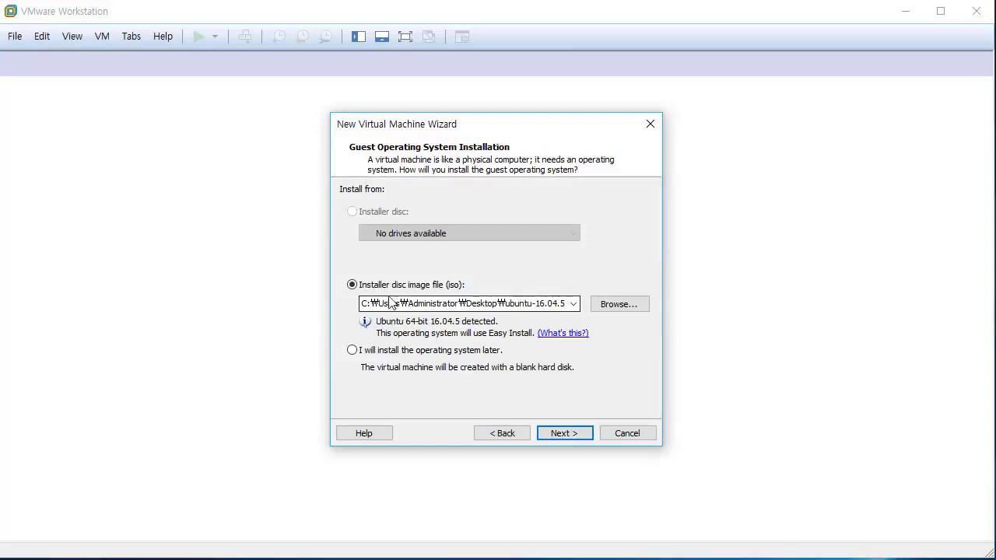
Set the installer disc image to exploit-exercises-protostar-2.iso from the desktop and continue to guest operating system selection
{"action": "left_click_drag", "start_coordinate": [363, 304], "coordinate": [551, 318]}
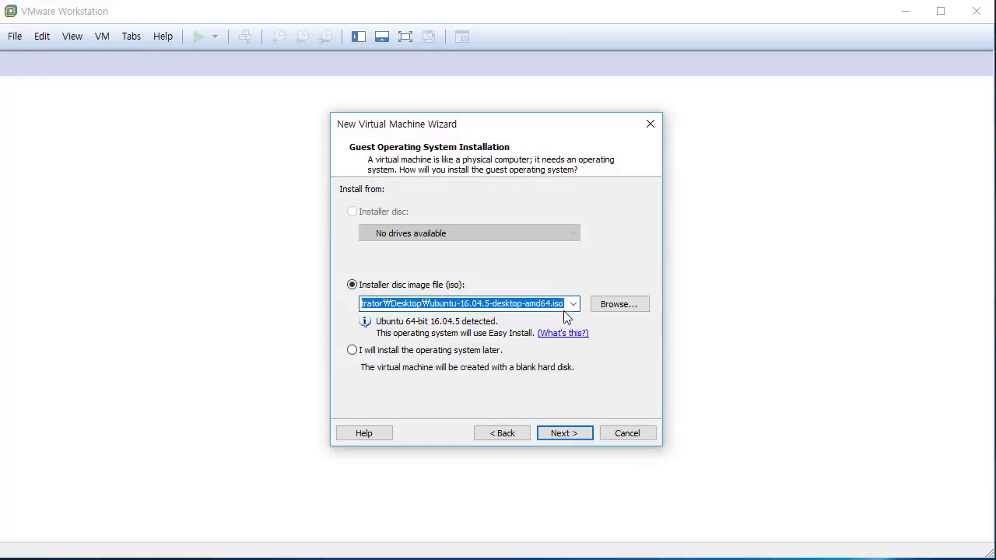
{"action": "left_click", "coordinate": [632, 308]}
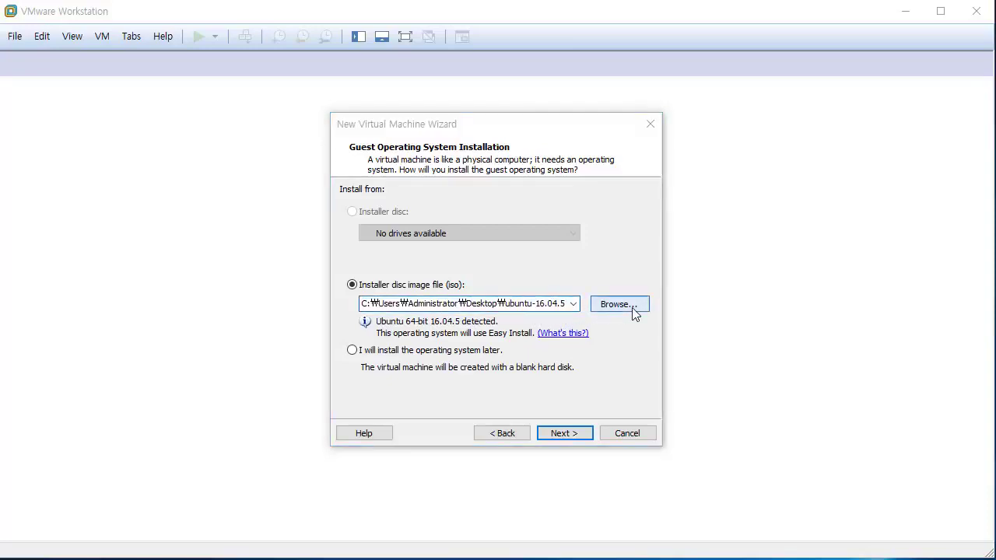
{"action": "left_click", "coordinate": [517, 455]}
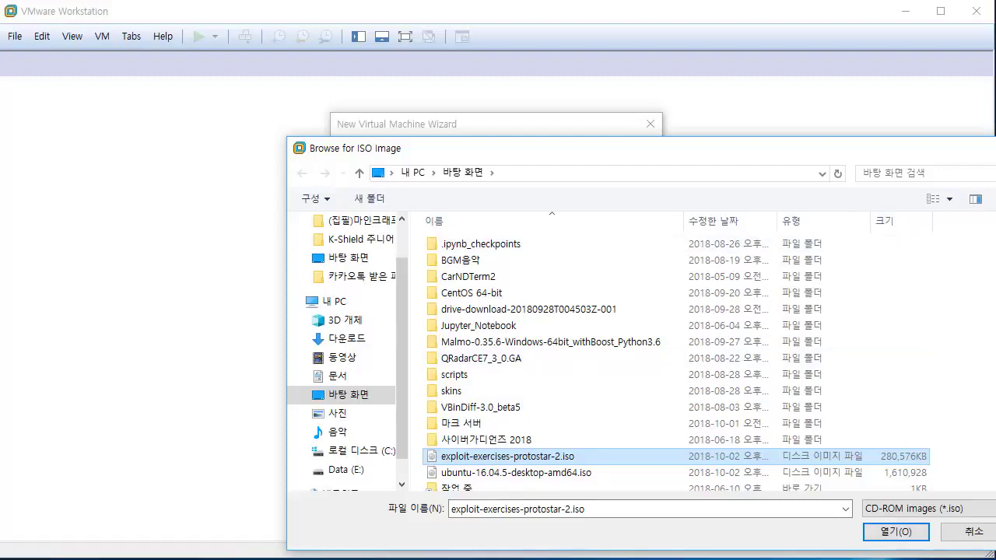
{"action": "left_click", "coordinate": [895, 532]}
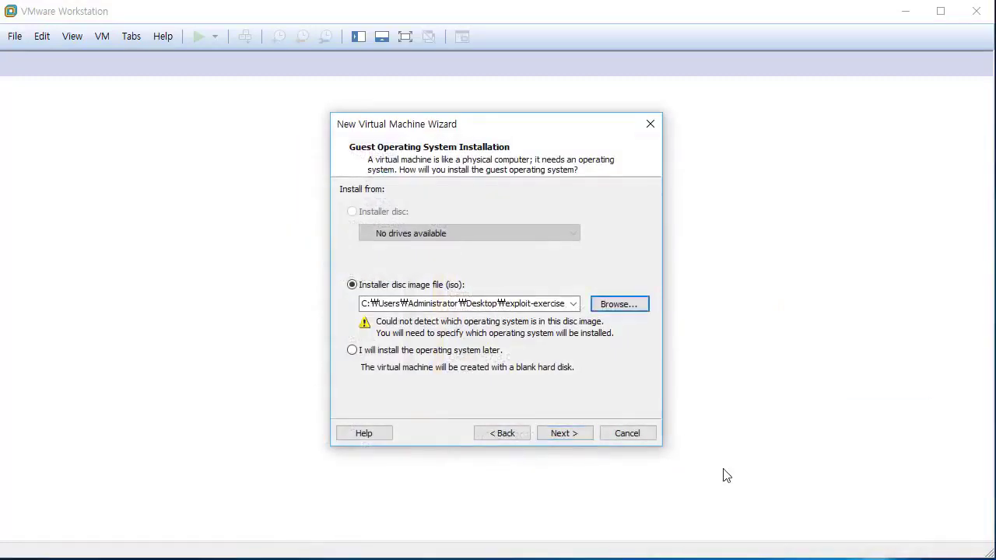
{"action": "left_click", "coordinate": [563, 434]}
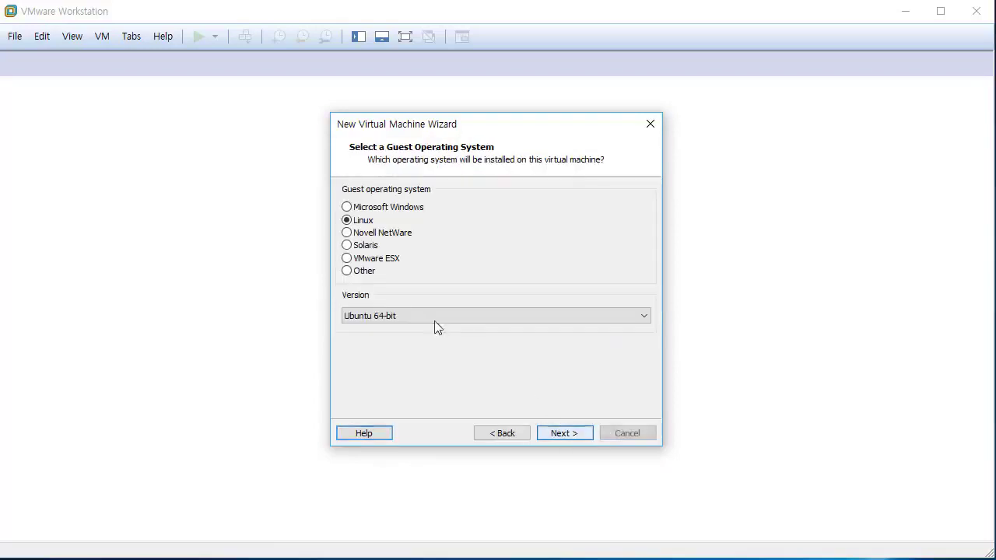
Set the Linux guest operating system version to Ubuntu and continue to naming the virtual machine
{"action": "left_click", "coordinate": [371, 317]}
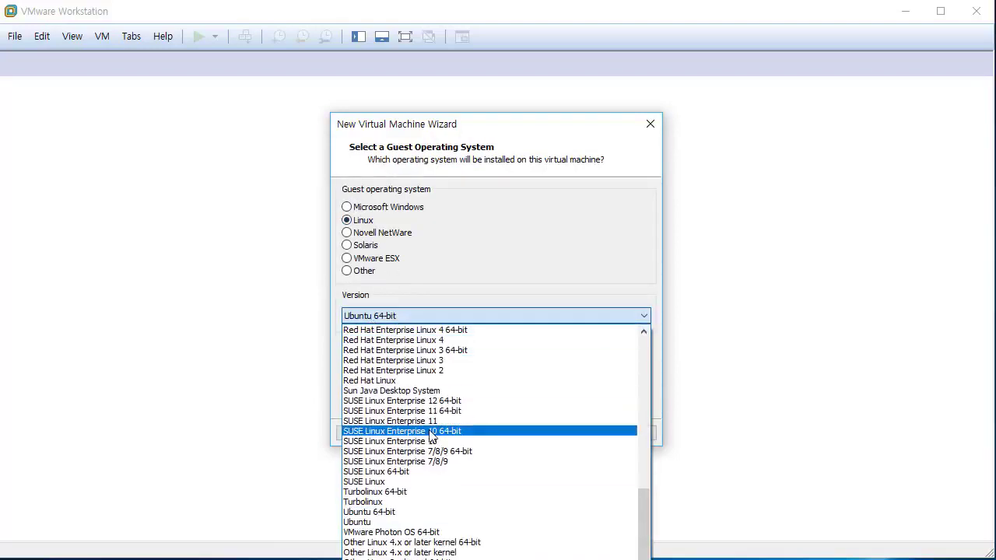
{"action": "left_click", "coordinate": [405, 522]}
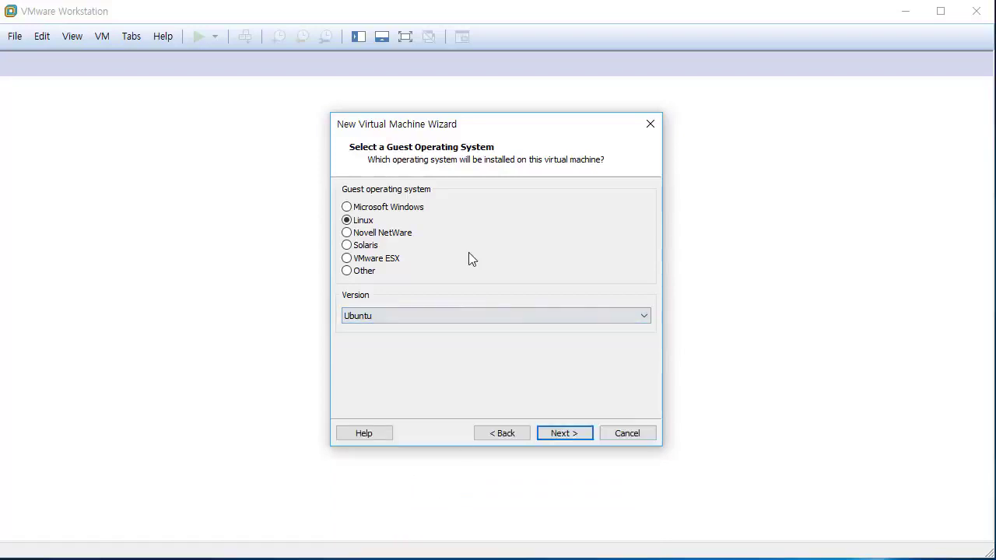
{"action": "left_click", "coordinate": [561, 433]}
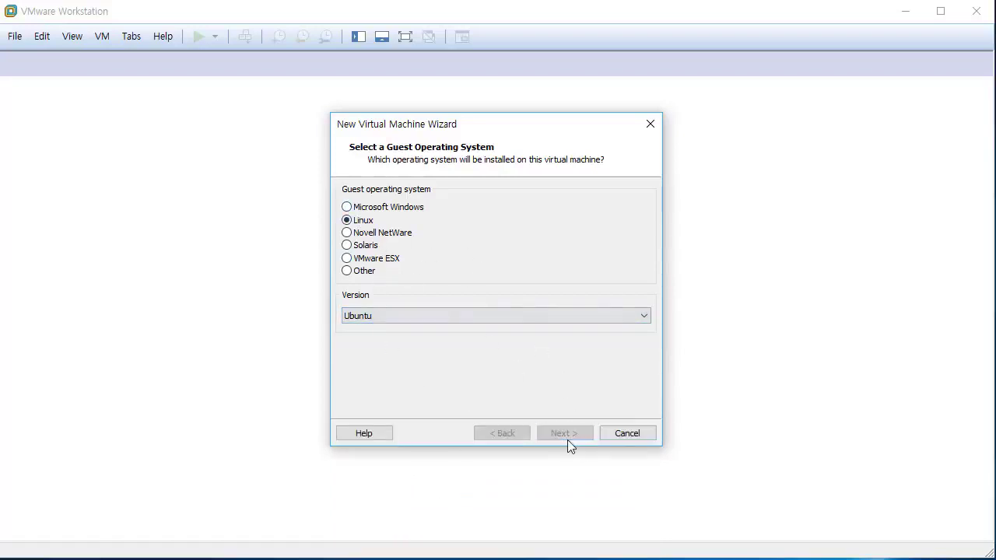
Name the virtual machine Protostar and accept a 20 GB disk split into multiple files
{"action": "left_click", "coordinate": [456, 209]}
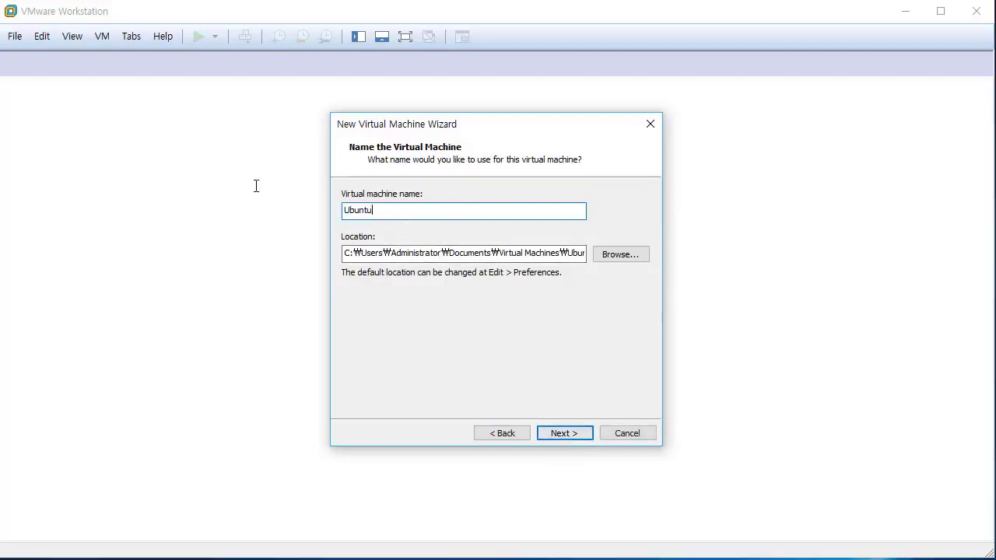
{"action": "key", "text": "ctrl+a"}
{"action": "type", "text": "Protos"}
{"action": "left_click", "coordinate": [567, 433]}
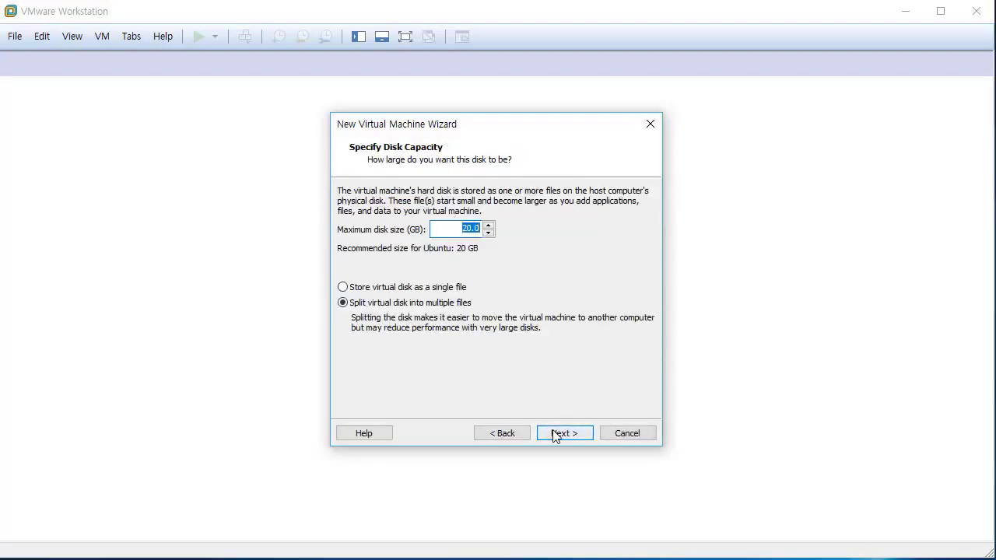
{"action": "left_click", "coordinate": [557, 434]}
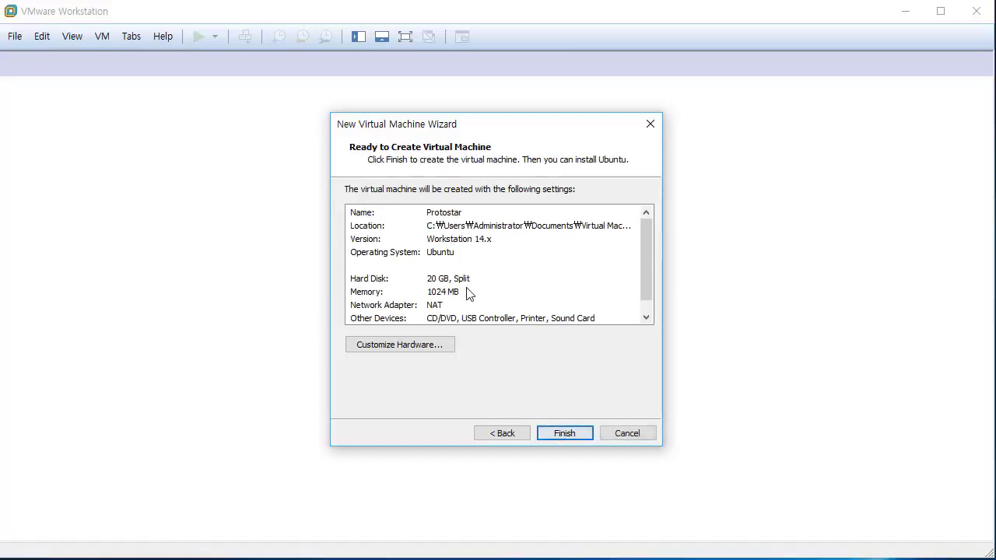
Review the virtual machine's summary and its memory and processor hardware settings
{"action": "left_click", "coordinate": [442, 304]}
{"action": "scroll", "coordinate": [444, 305], "scroll_direction": "down", "scroll_amount": 1}
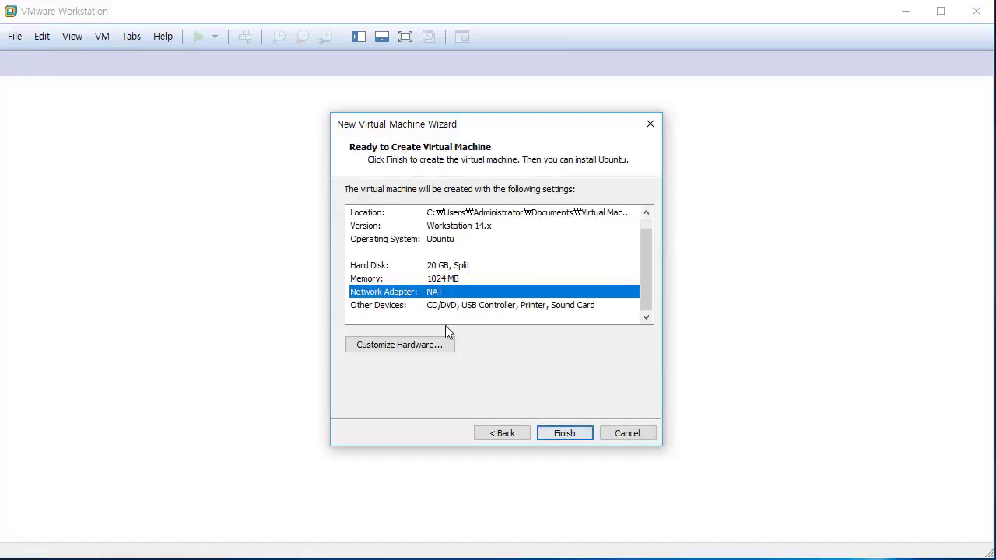
{"action": "left_click", "coordinate": [444, 345]}
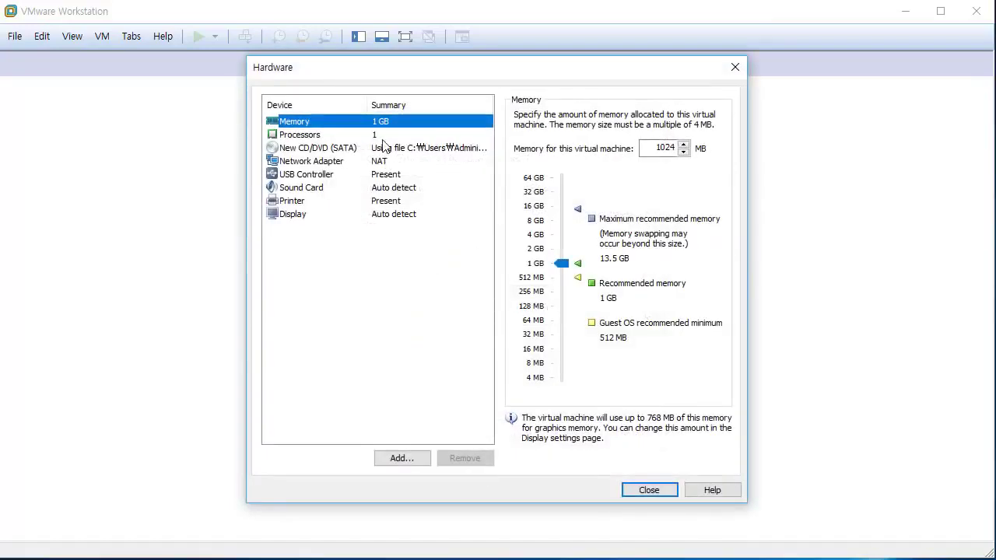
{"action": "left_click", "coordinate": [384, 135]}
{"action": "left_click", "coordinate": [385, 123]}
{"action": "left_click", "coordinate": [649, 490]}
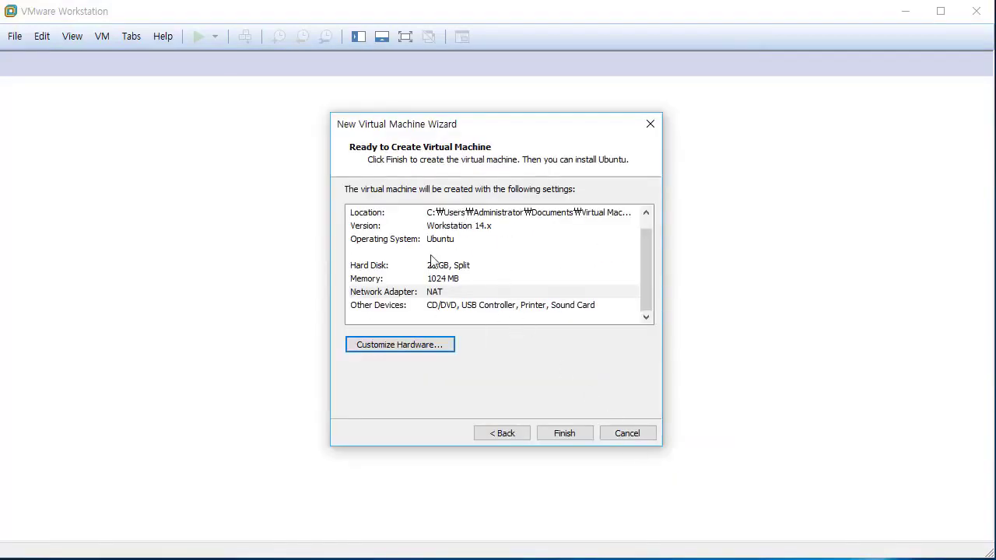
{"action": "scroll", "coordinate": [483, 268], "scroll_direction": "up", "scroll_amount": 1}
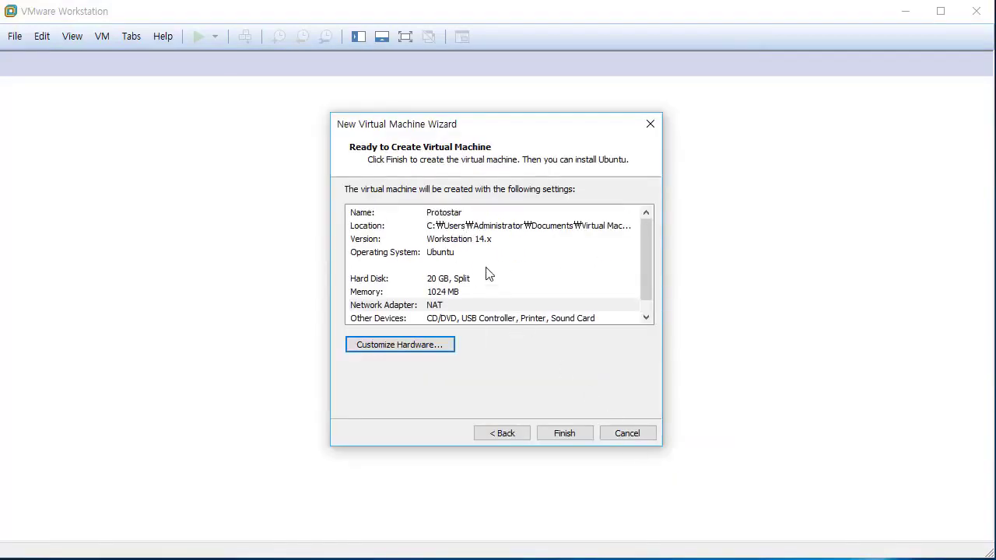
Finish creating the Protostar virtual machine and power it on
{"action": "left_click", "coordinate": [565, 434]}
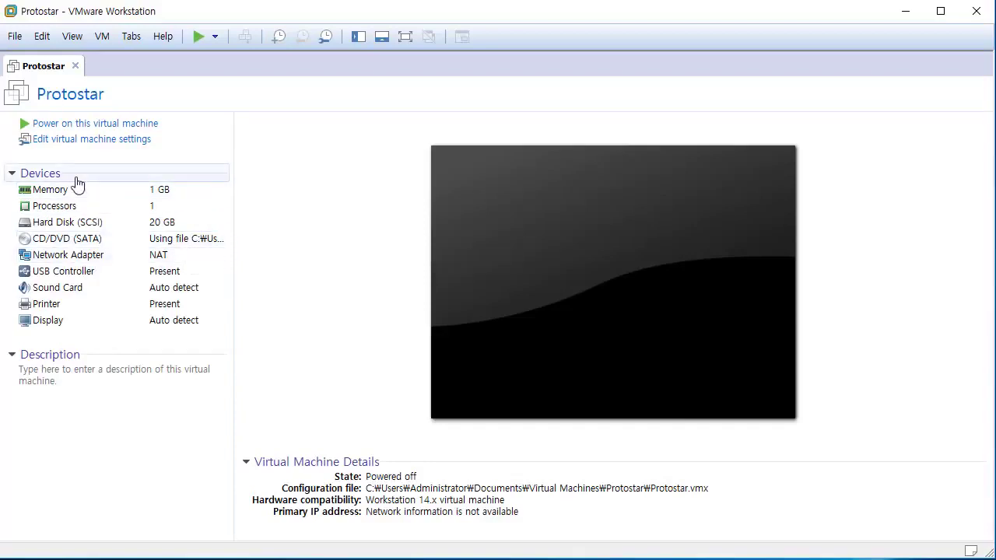
{"action": "left_click", "coordinate": [105, 126]}
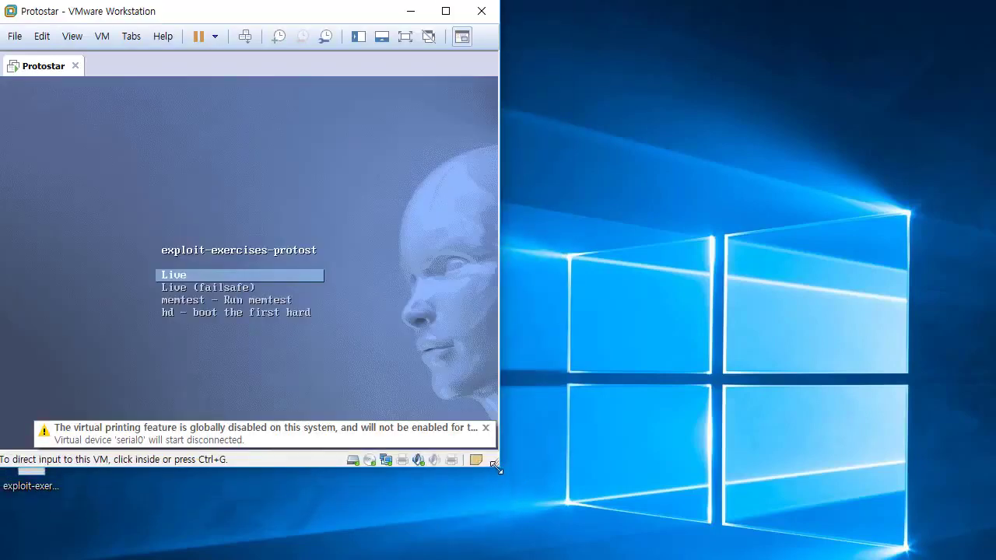
Enlarge the VMware window, boot the Live entry of the Protostar boot menu and release input to the host
{"action": "left_click_drag", "start_coordinate": [505, 471], "coordinate": [993, 557]}
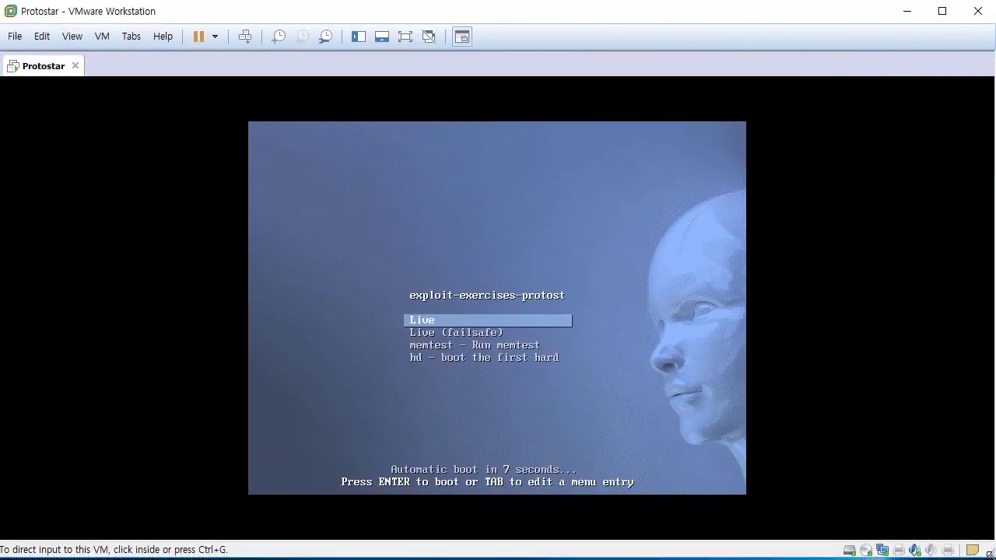
{"action": "left_click", "coordinate": [453, 346]}
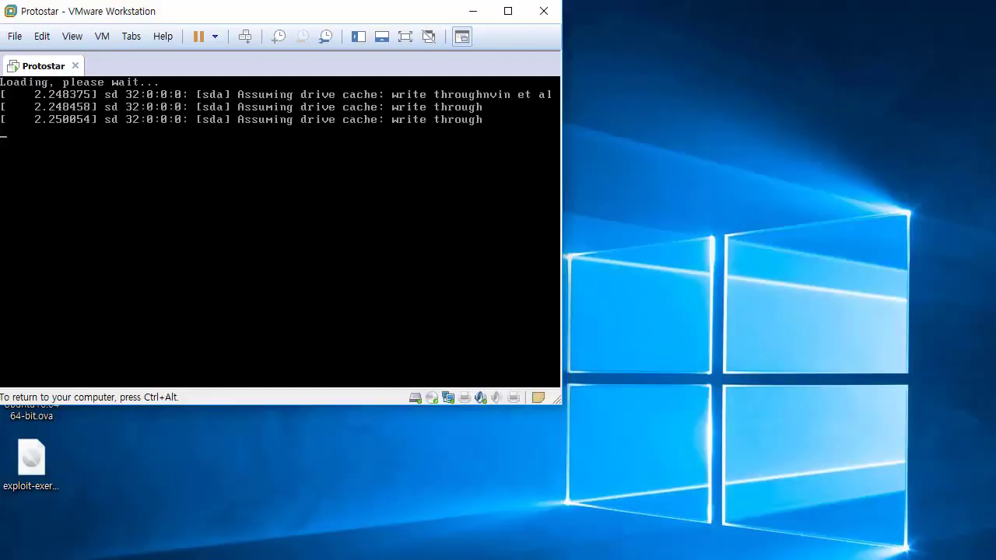
{"action": "key", "text": "ctrl+alt"}
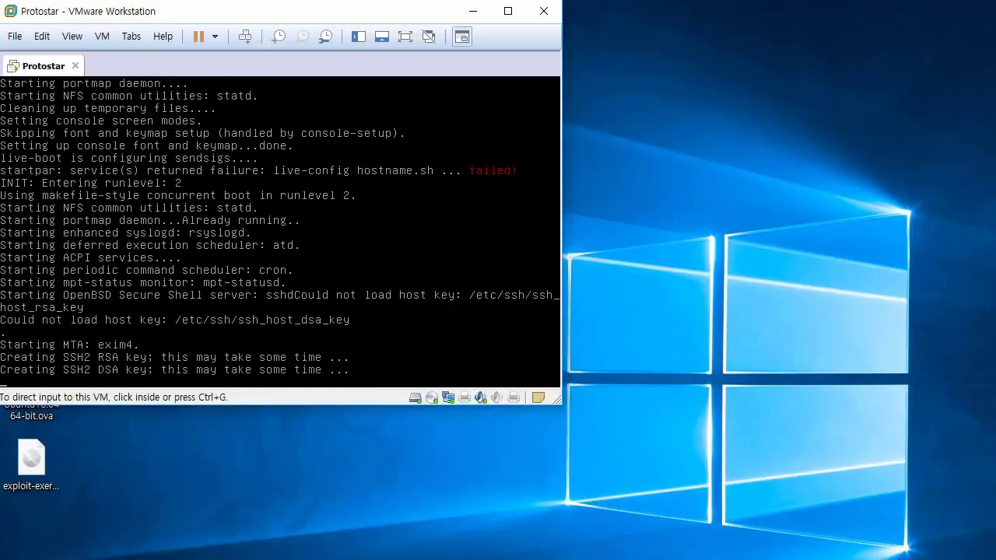
Add the line "id: root" and the root account's password below the link in Notepad, and minimize it
{"action": "key", "text": "alt+Tab"}
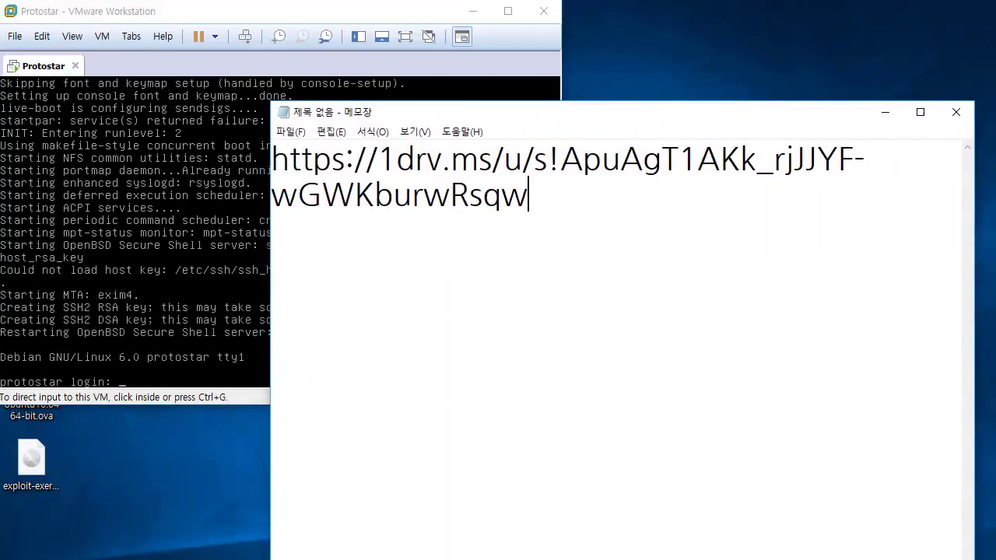
{"action": "type", "text": "rot"}
{"action": "key", "text": "BackSpace"}
{"action": "key", "text": "BackSpace"}
{"action": "key", "text": "BackSpace"}
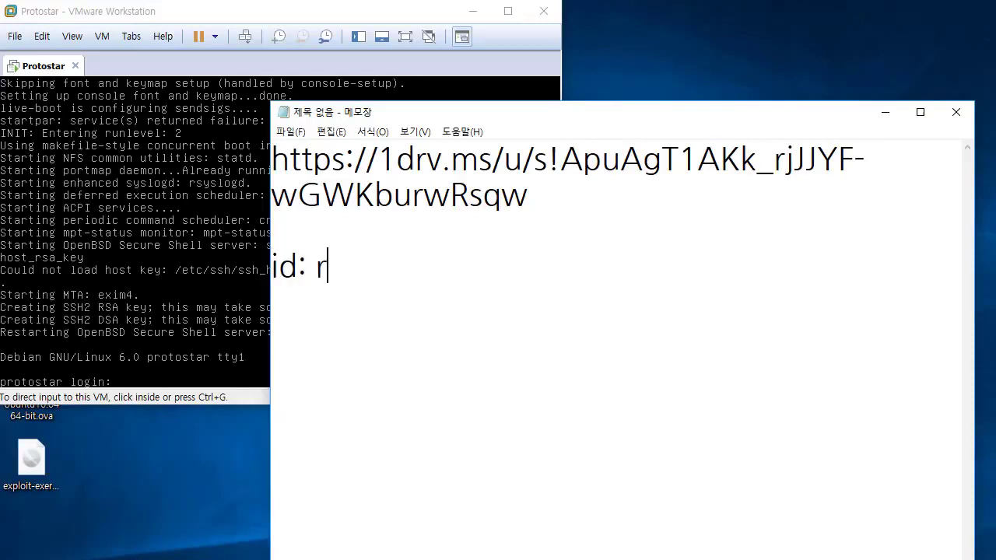
{"action": "key", "text": "Return"}
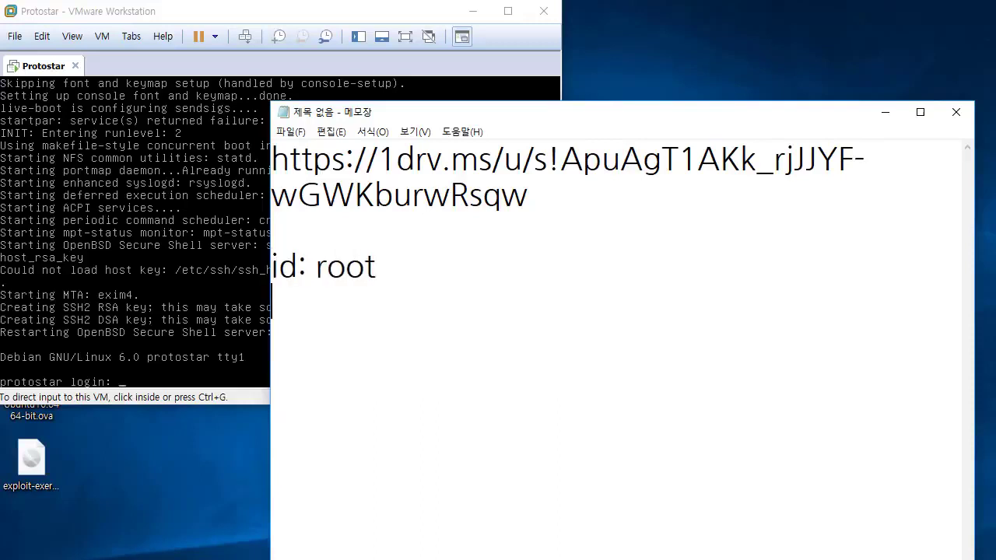
{"action": "type", "text": "pw : godmode"}
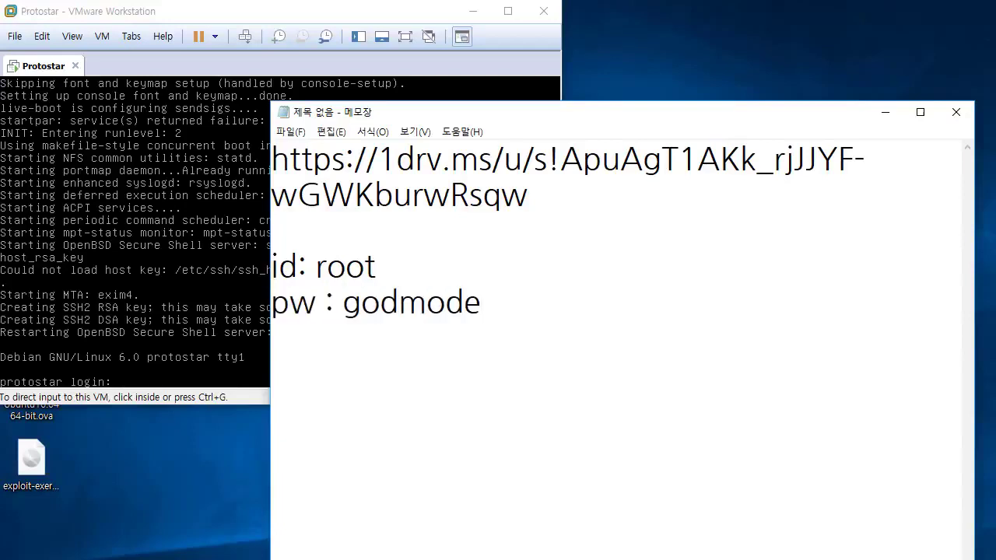
{"action": "key", "text": "super+Down"}
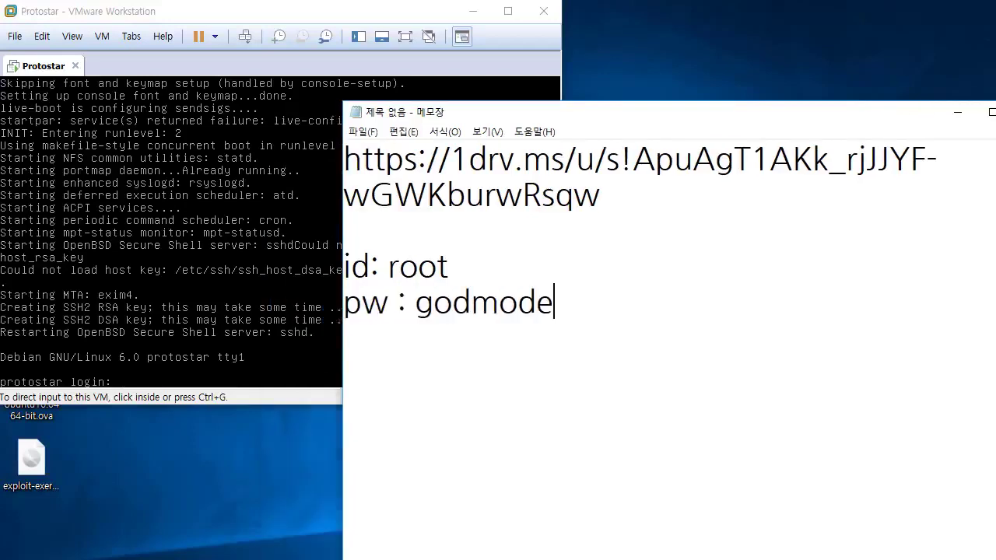
Log in to the Protostar console as root with the account password
{"action": "key", "text": "ctrl+g"}
{"action": "type", "text": "r"}
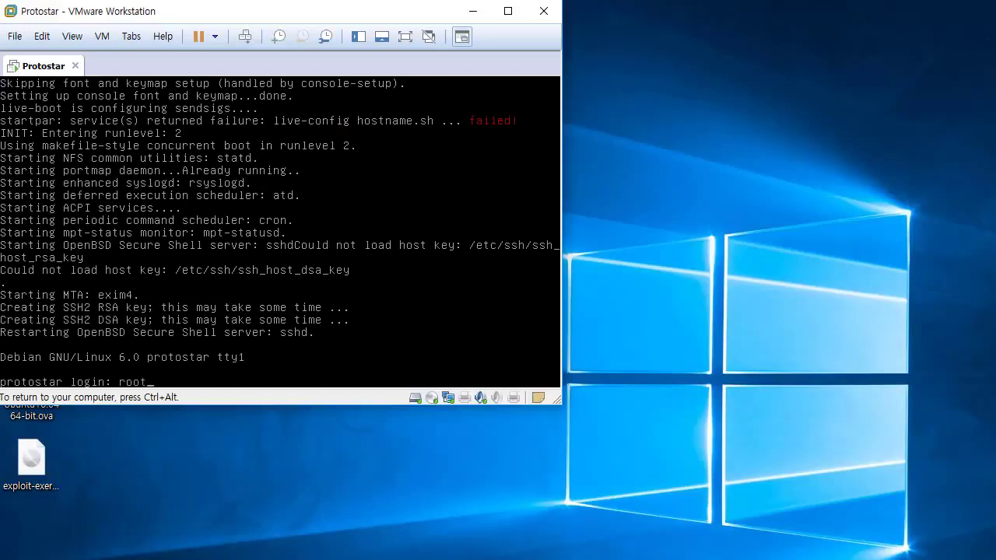
{"action": "type", "text": "oot"}
{"action": "key", "text": "Return"}
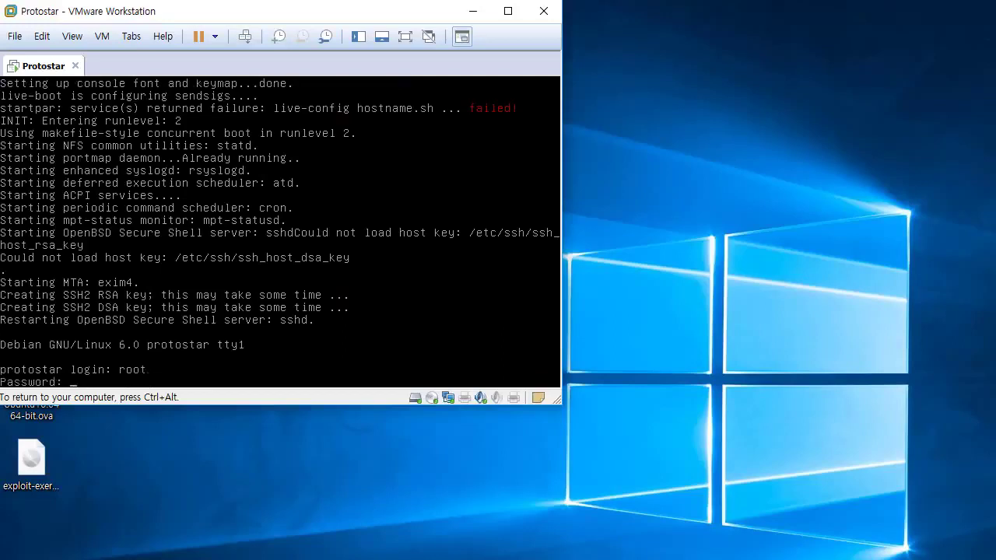
{"action": "key", "text": "Return"}
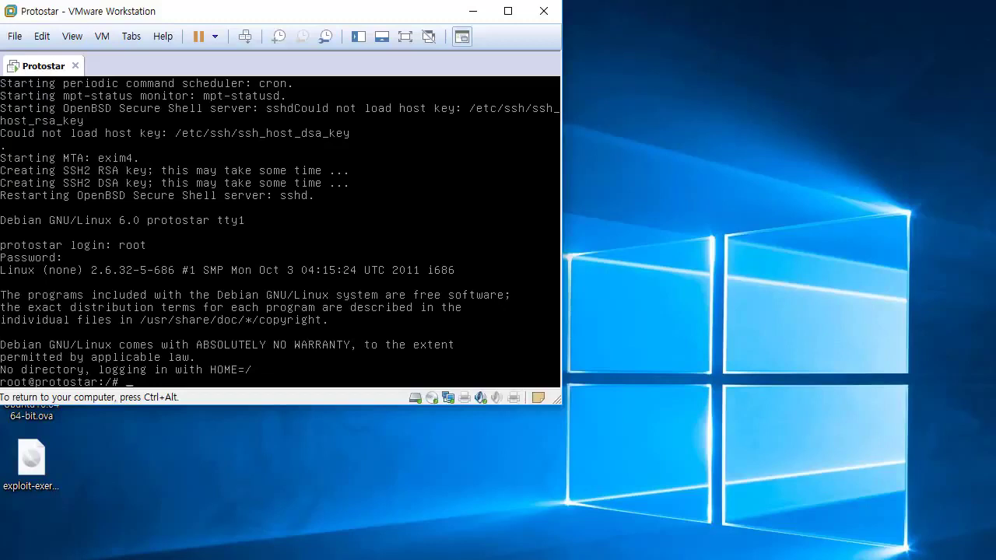
Add a separate line "id: user" below the root credentials in Notepad and minimize it
{"action": "key", "text": "ctrl+alt"}
{"action": "key", "text": "alt+Tab"}
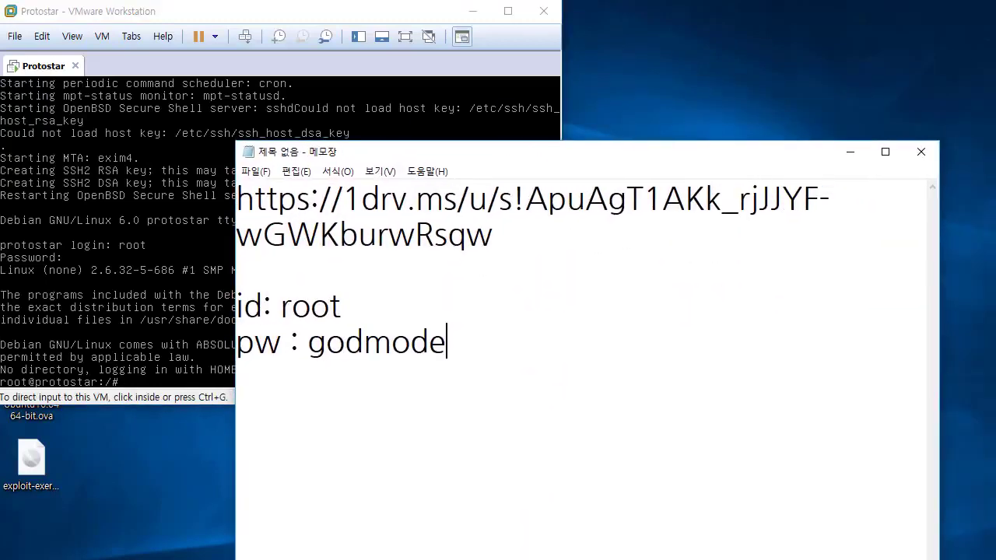
{"action": "key", "text": "Return"}
{"action": "key", "text": "Return"}
{"action": "type", "text": "user1"}
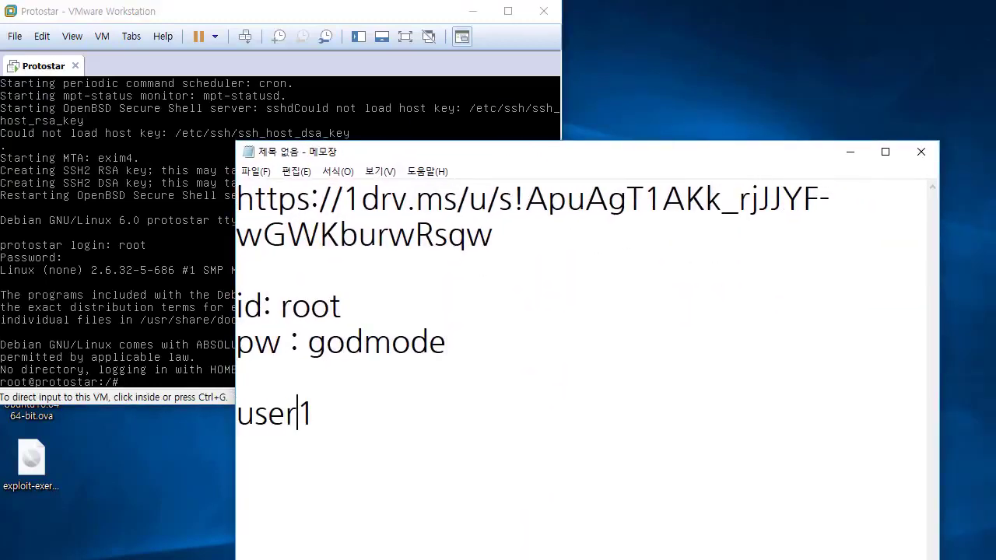
{"action": "key", "text": "Home"}
{"action": "type", "text": "id:"}
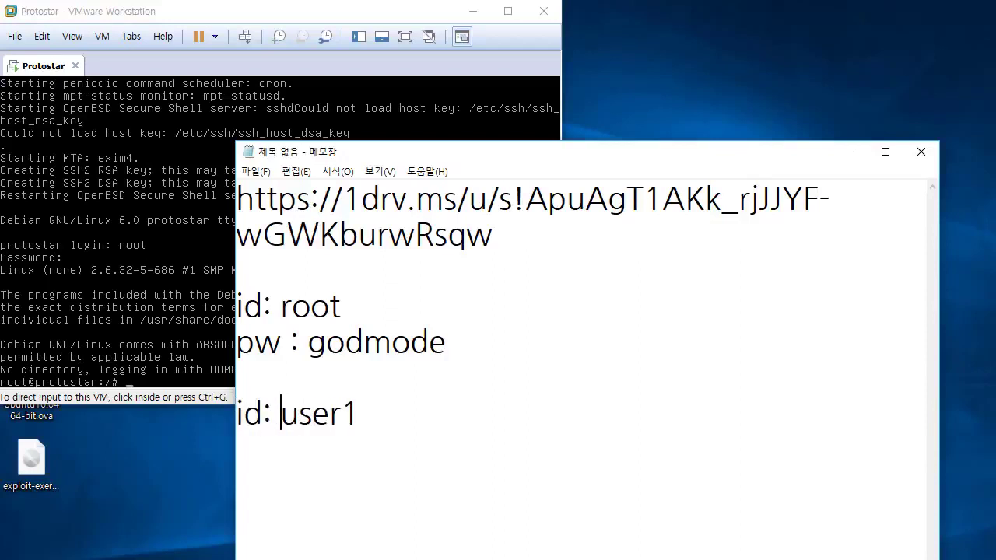
{"action": "key", "text": "End"}
{"action": "key", "text": "BackSpace"}
{"action": "key", "text": "super+Down"}
Try sudo user in the Protostar console and switch to the user account with su user
{"action": "key", "text": "ctrl+g"}
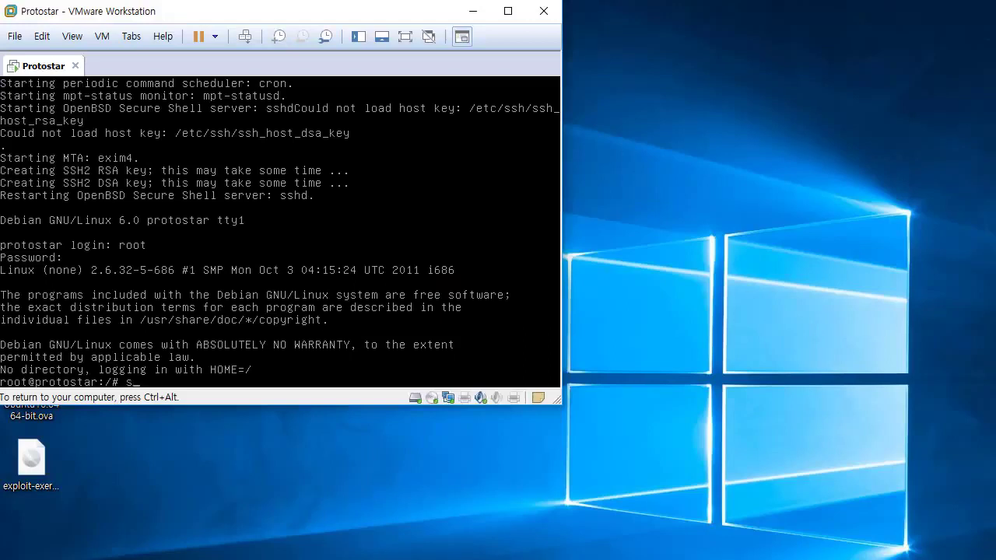
{"action": "type", "text": "sudo user"}
{"action": "key", "text": "Return"}
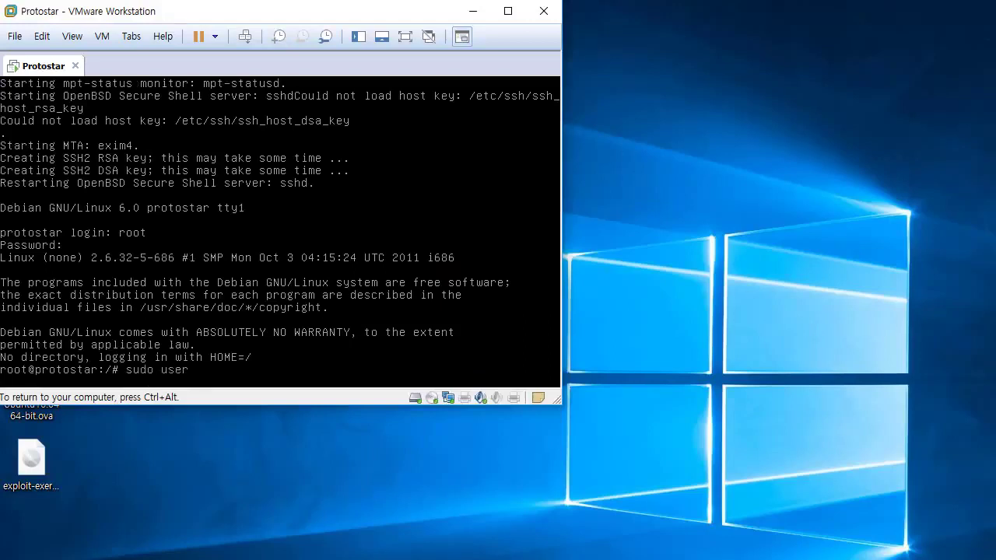
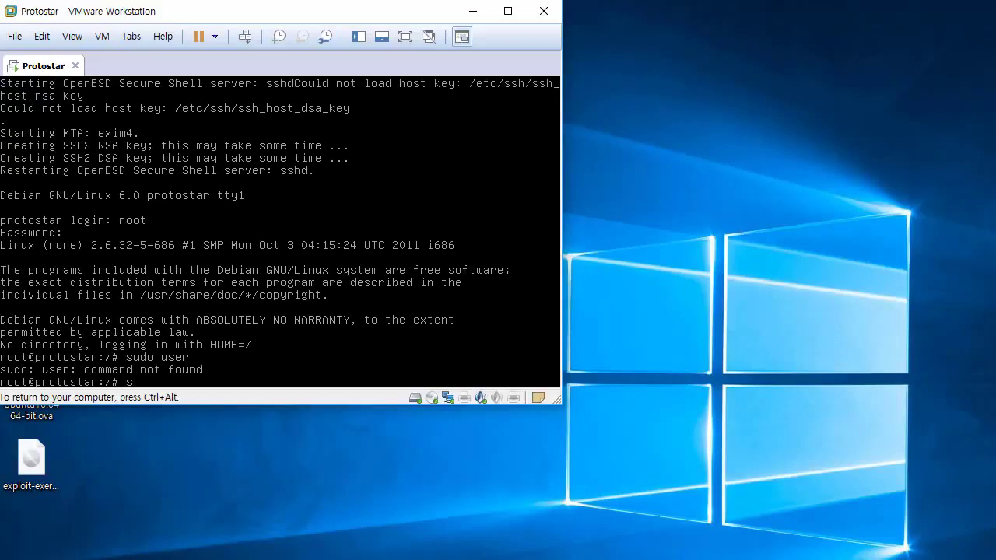
{"action": "type", "text": "su user"}
{"action": "key", "text": "Return"}
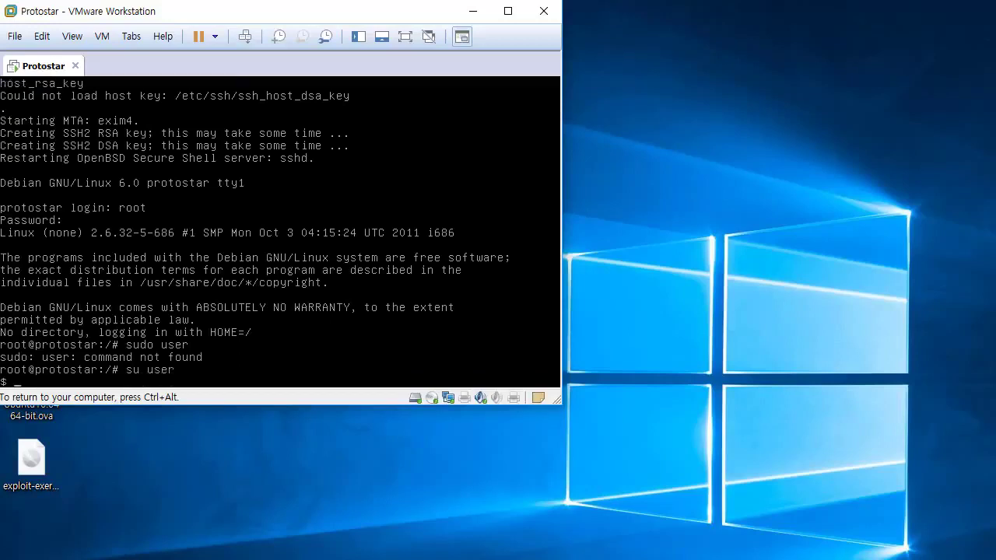
{"action": "type", "text": "sadfsdf"}
{"action": "key", "text": "BackSpace"}
{"action": "key", "text": "BackSpace"}
{"action": "key", "text": "BackSpace"}
{"action": "key", "text": "BackSpace"}
{"action": "key", "text": "BackSpace"}
{"action": "key", "text": "BackSpace"}
Go back to the Notepad notes and highlight the root ID
{"action": "key", "text": "ctrl+alt"}
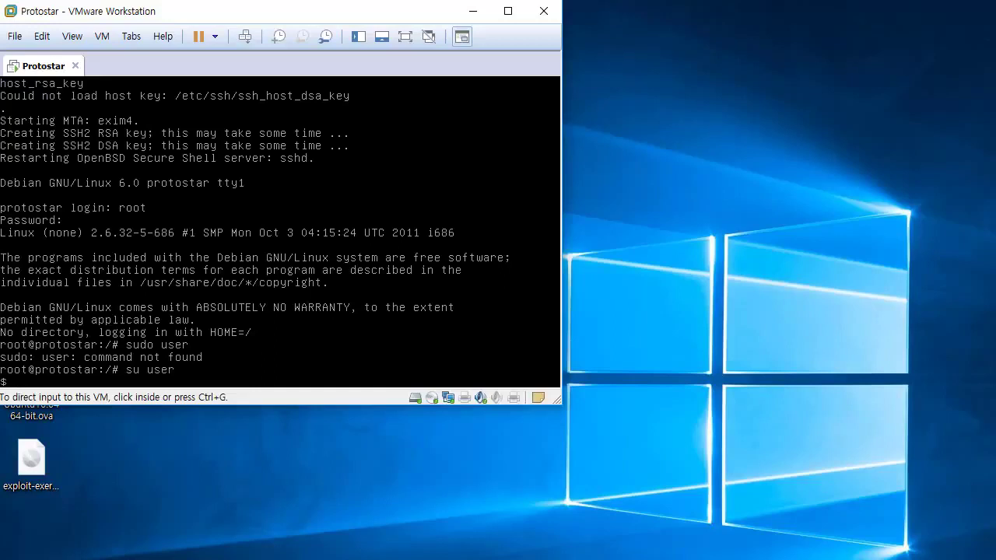
{"action": "key", "text": "alt+Tab"}
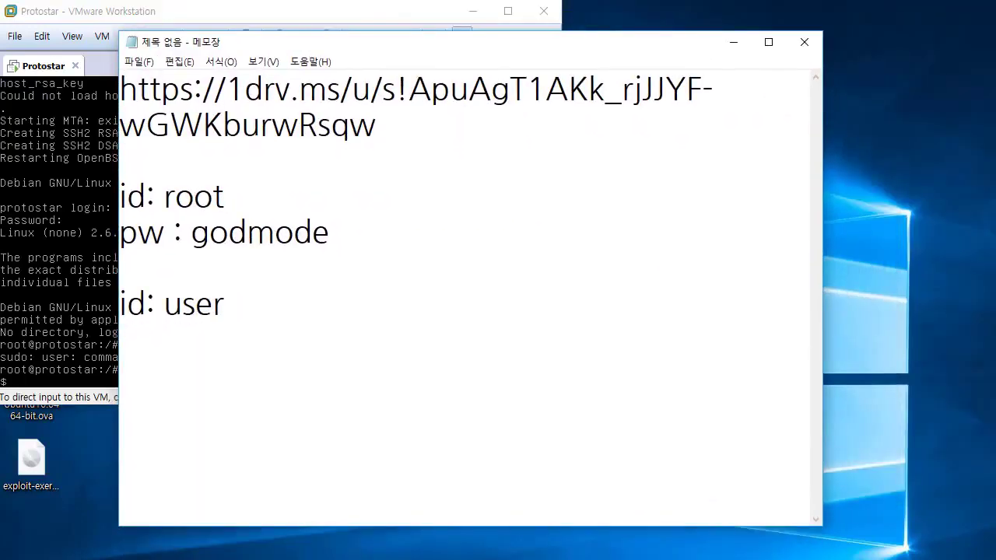
{"action": "left_click_drag", "start_coordinate": [155, 196], "coordinate": [224, 196]}
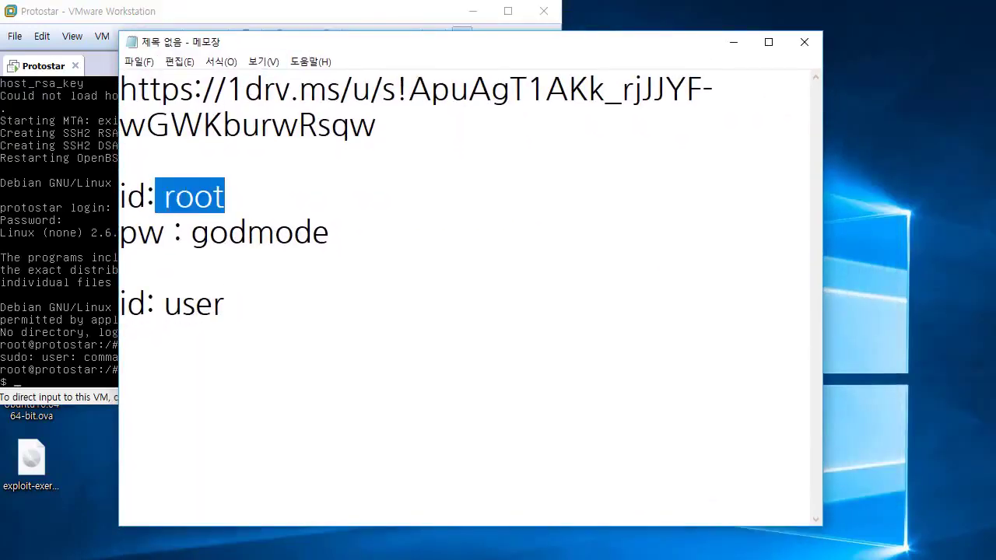
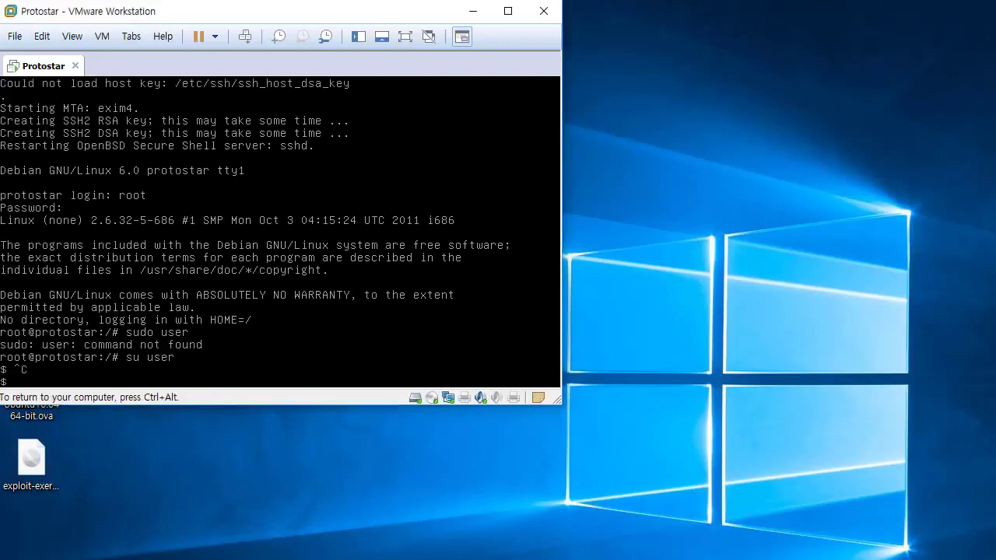
Leave the user account's shell in the Protostar console with exit
{"action": "type", "text": "xit"}
{"action": "key", "text": "Return"}
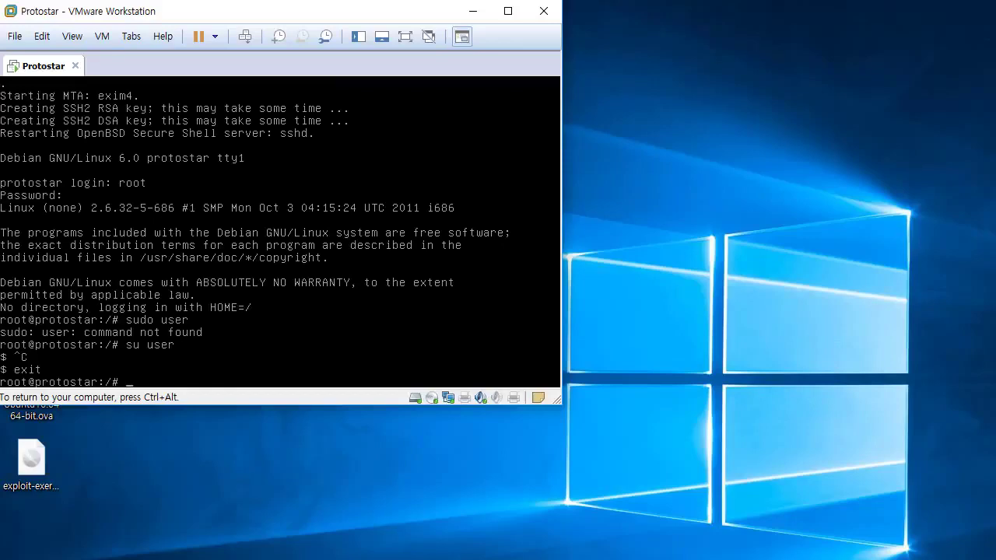
Release input from the virtual machine and open the Windows search
{"action": "key", "text": "ctrl+alt"}
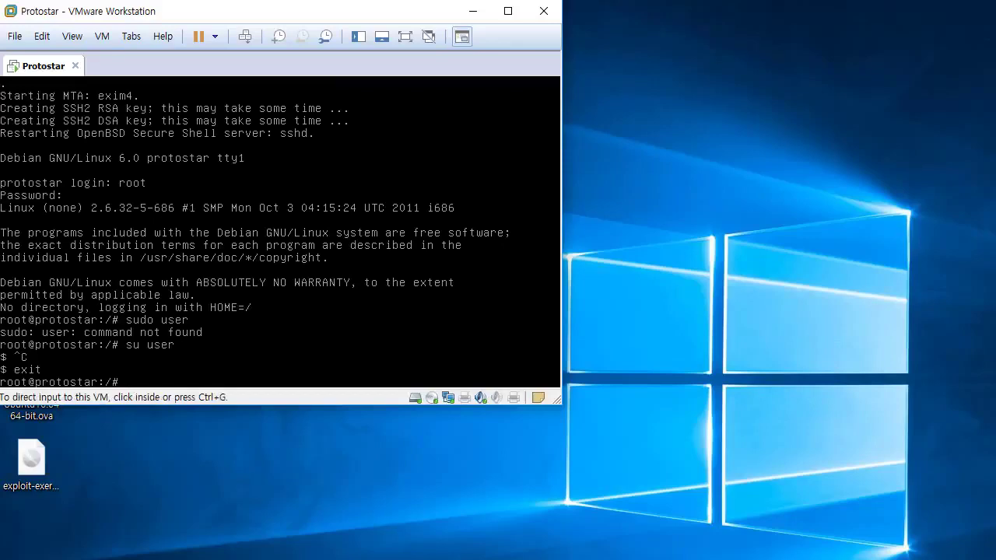
{"action": "key", "text": "super"}
{"action": "key", "text": "super+s"}
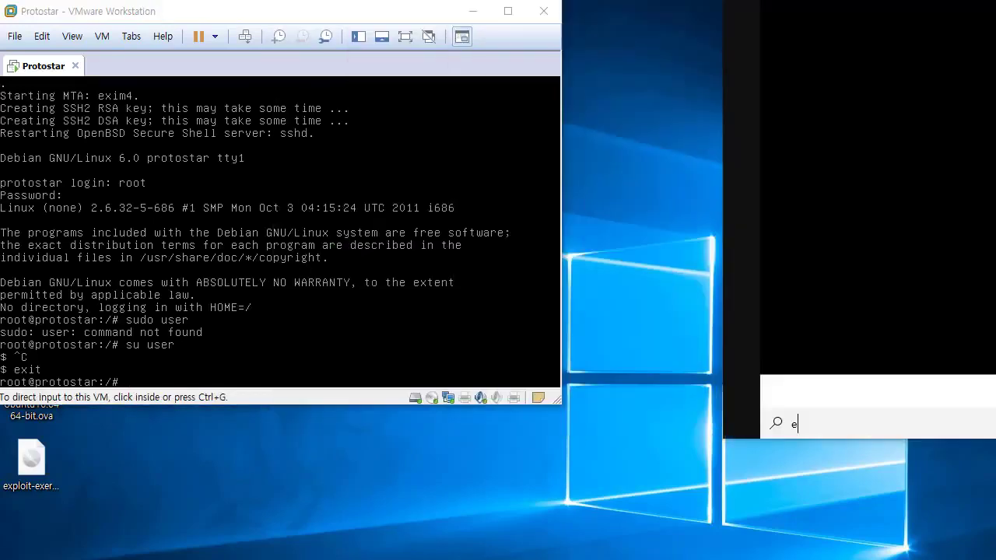